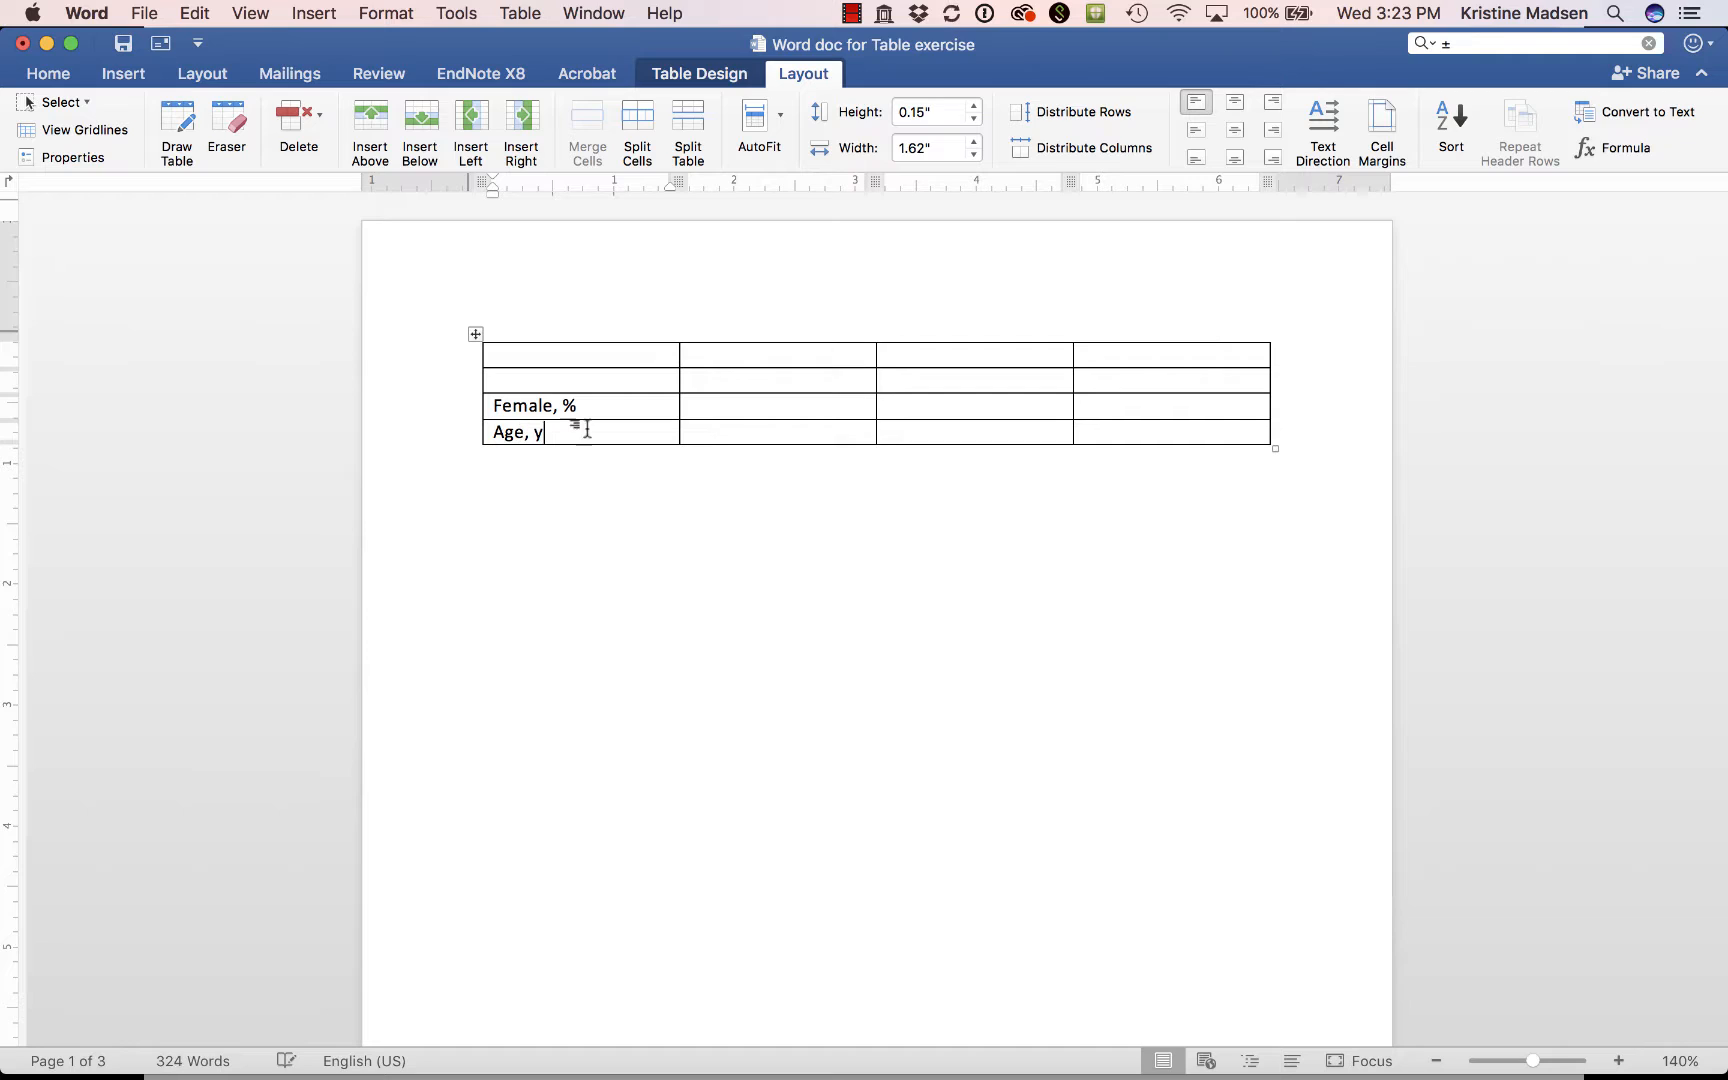
Paste the All students, Intervention and Control headings with their n values into the second row and merge the three cells above them.
{"action": "left_click", "coordinate": [767, 378]}
{"action": "type", "text": "All students (n=156)\tIntervention (n = 82)\tControl (n = 74)"}
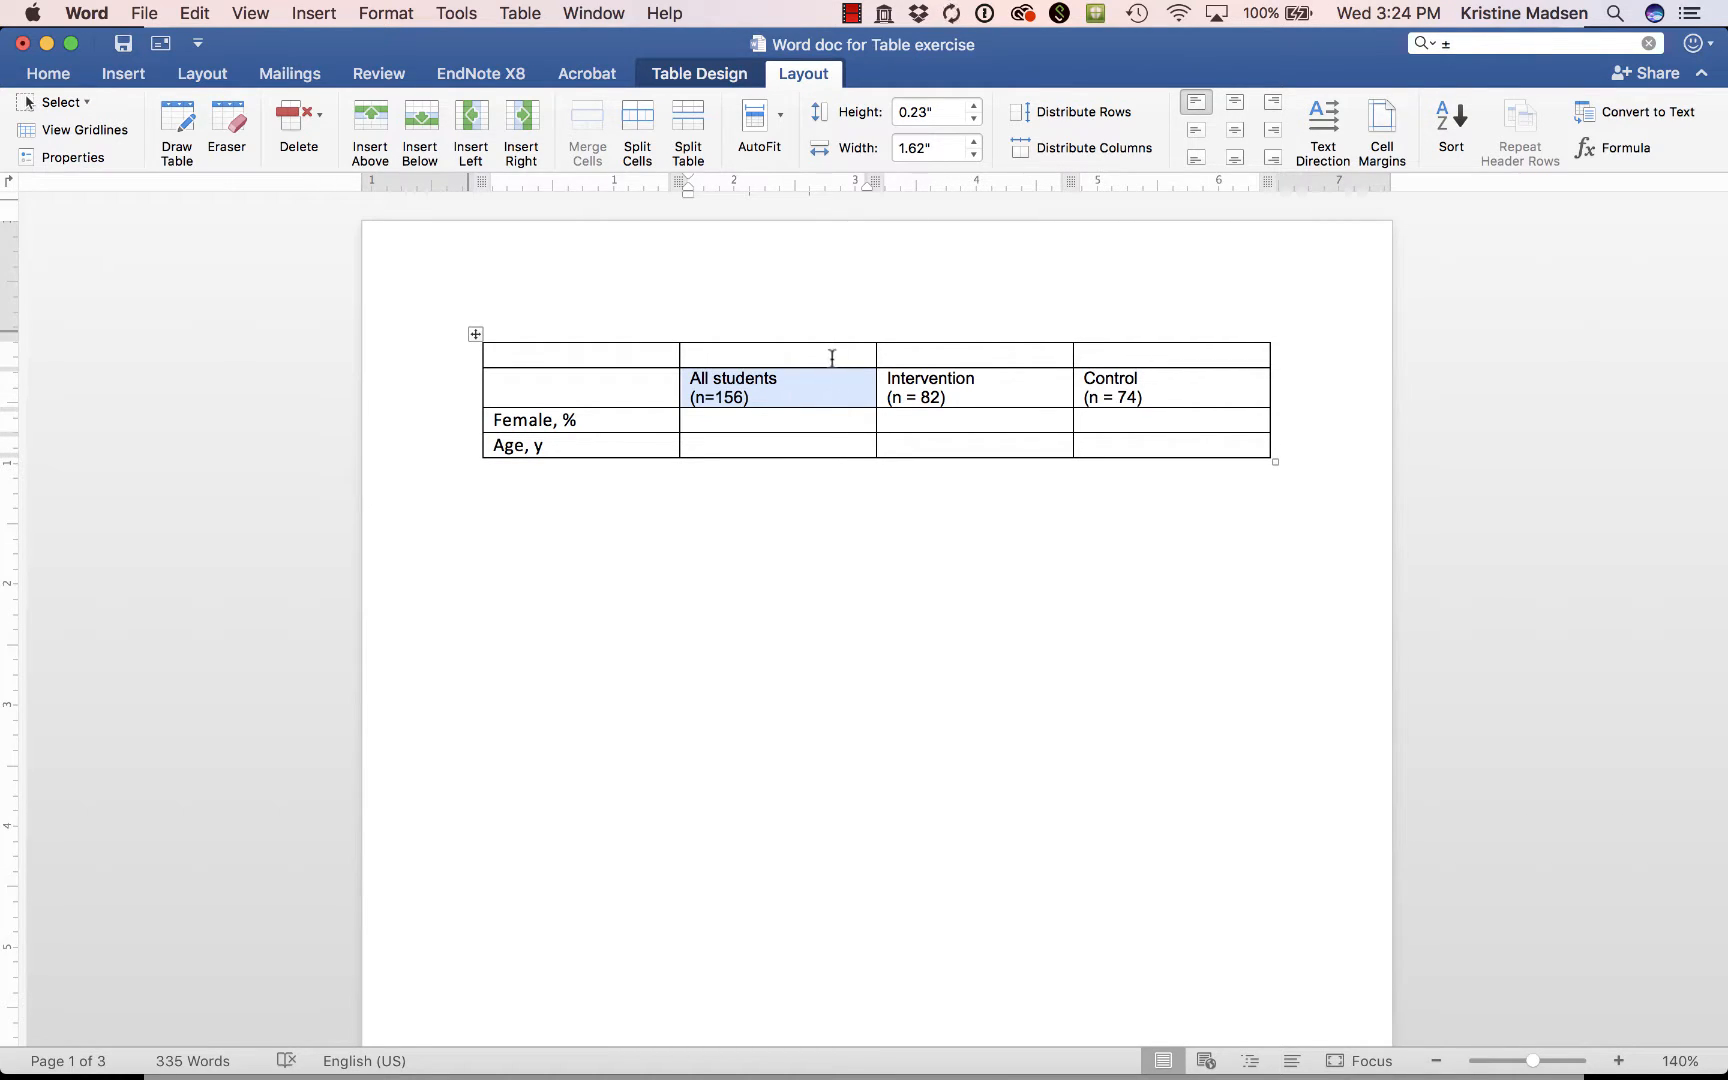
{"action": "left_click", "coordinate": [831, 353]}
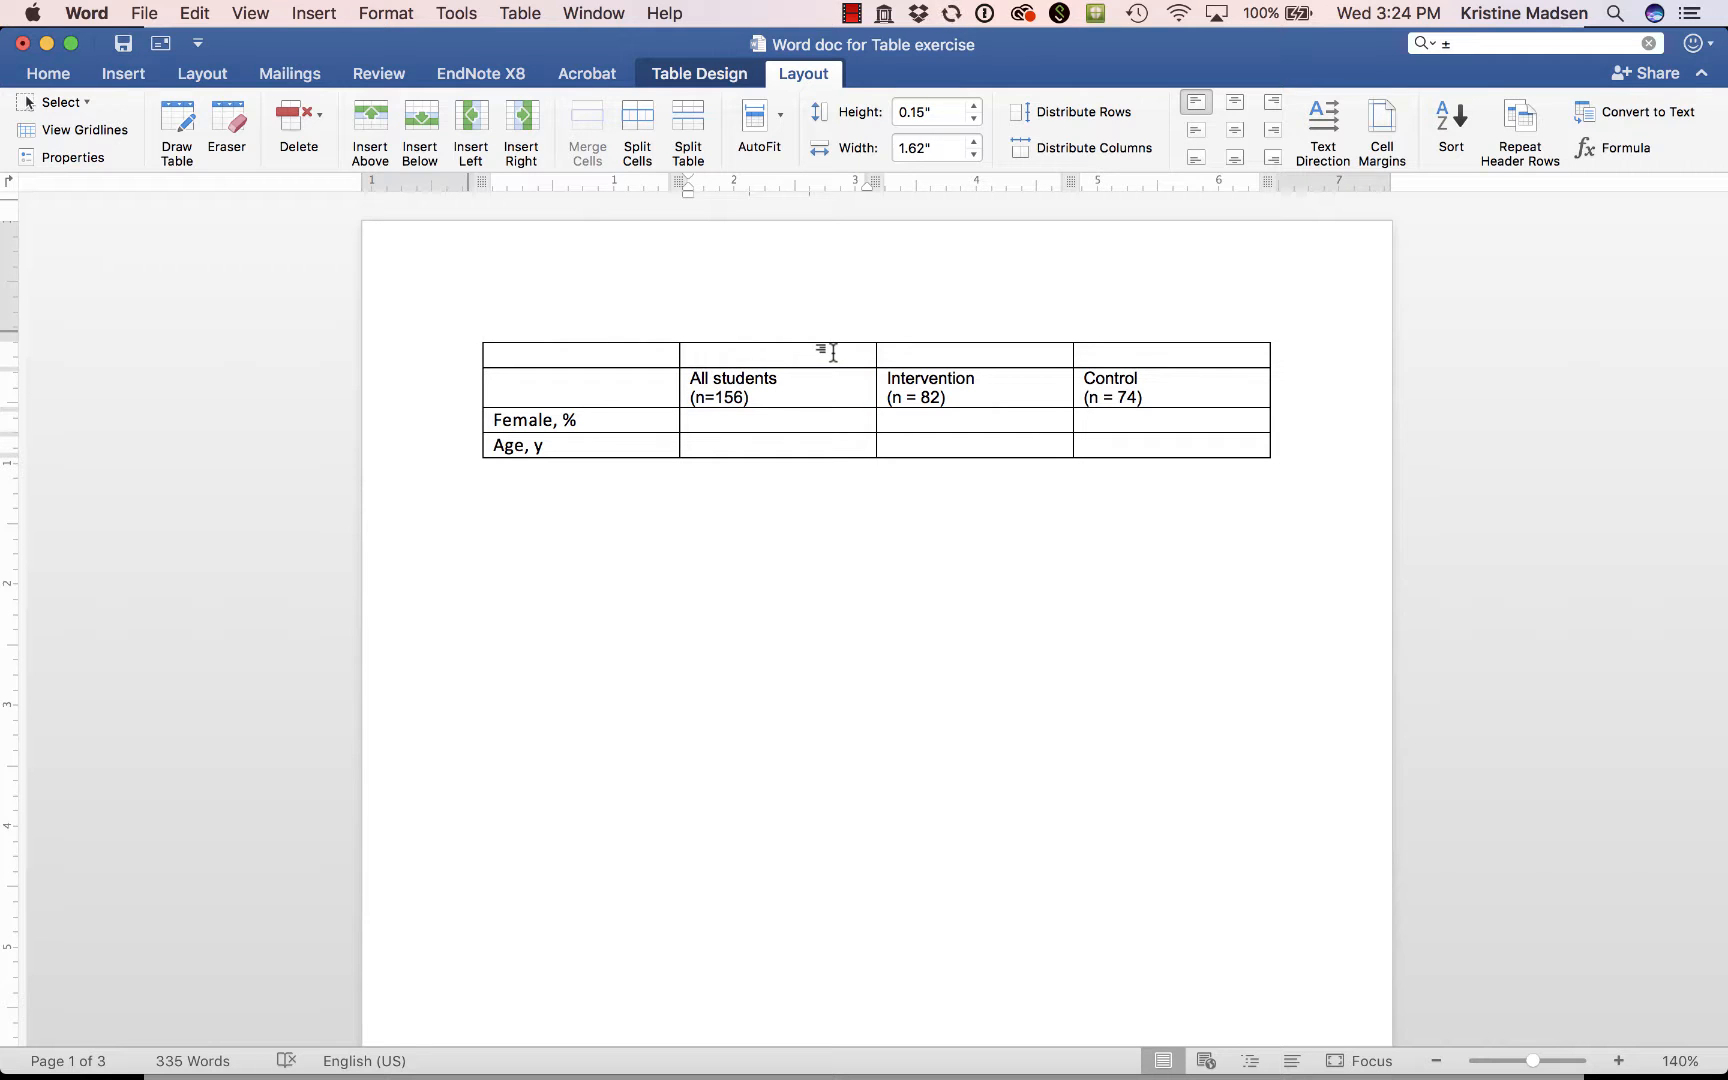
{"action": "left_click_drag", "start_coordinate": [832, 353], "coordinate": [1106, 360]}
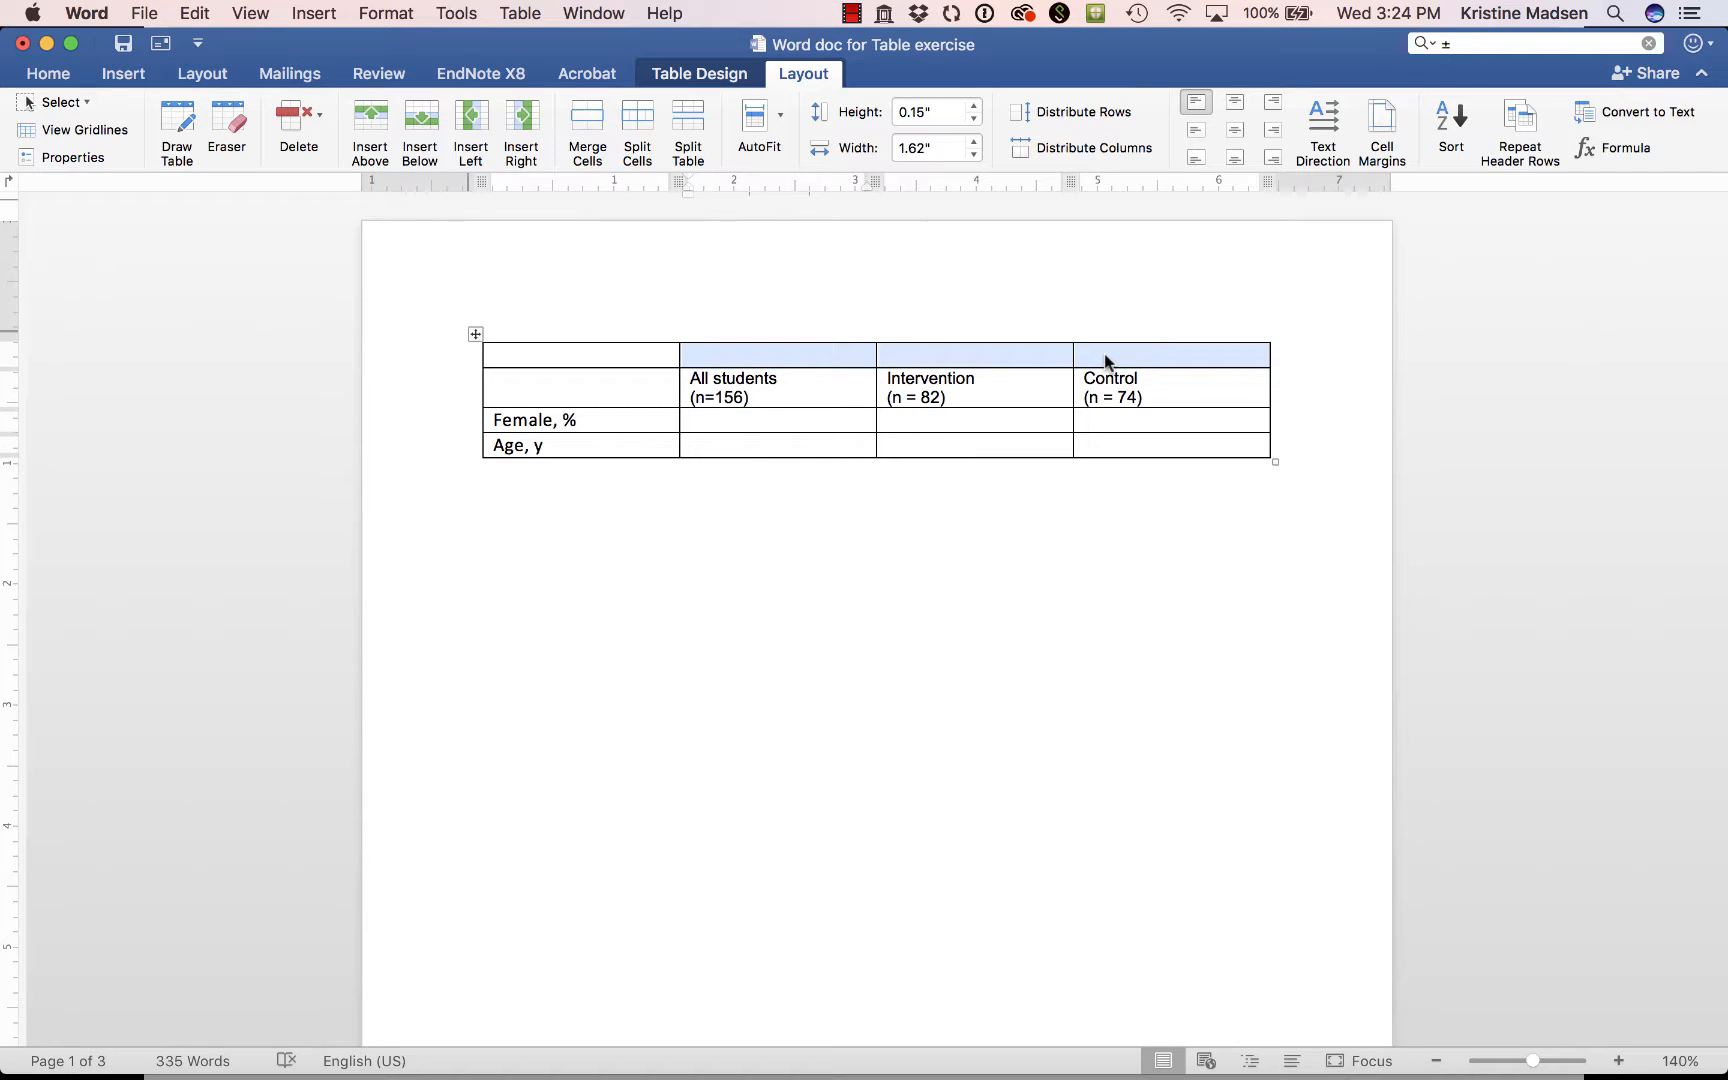
{"action": "left_click", "coordinate": [588, 120]}
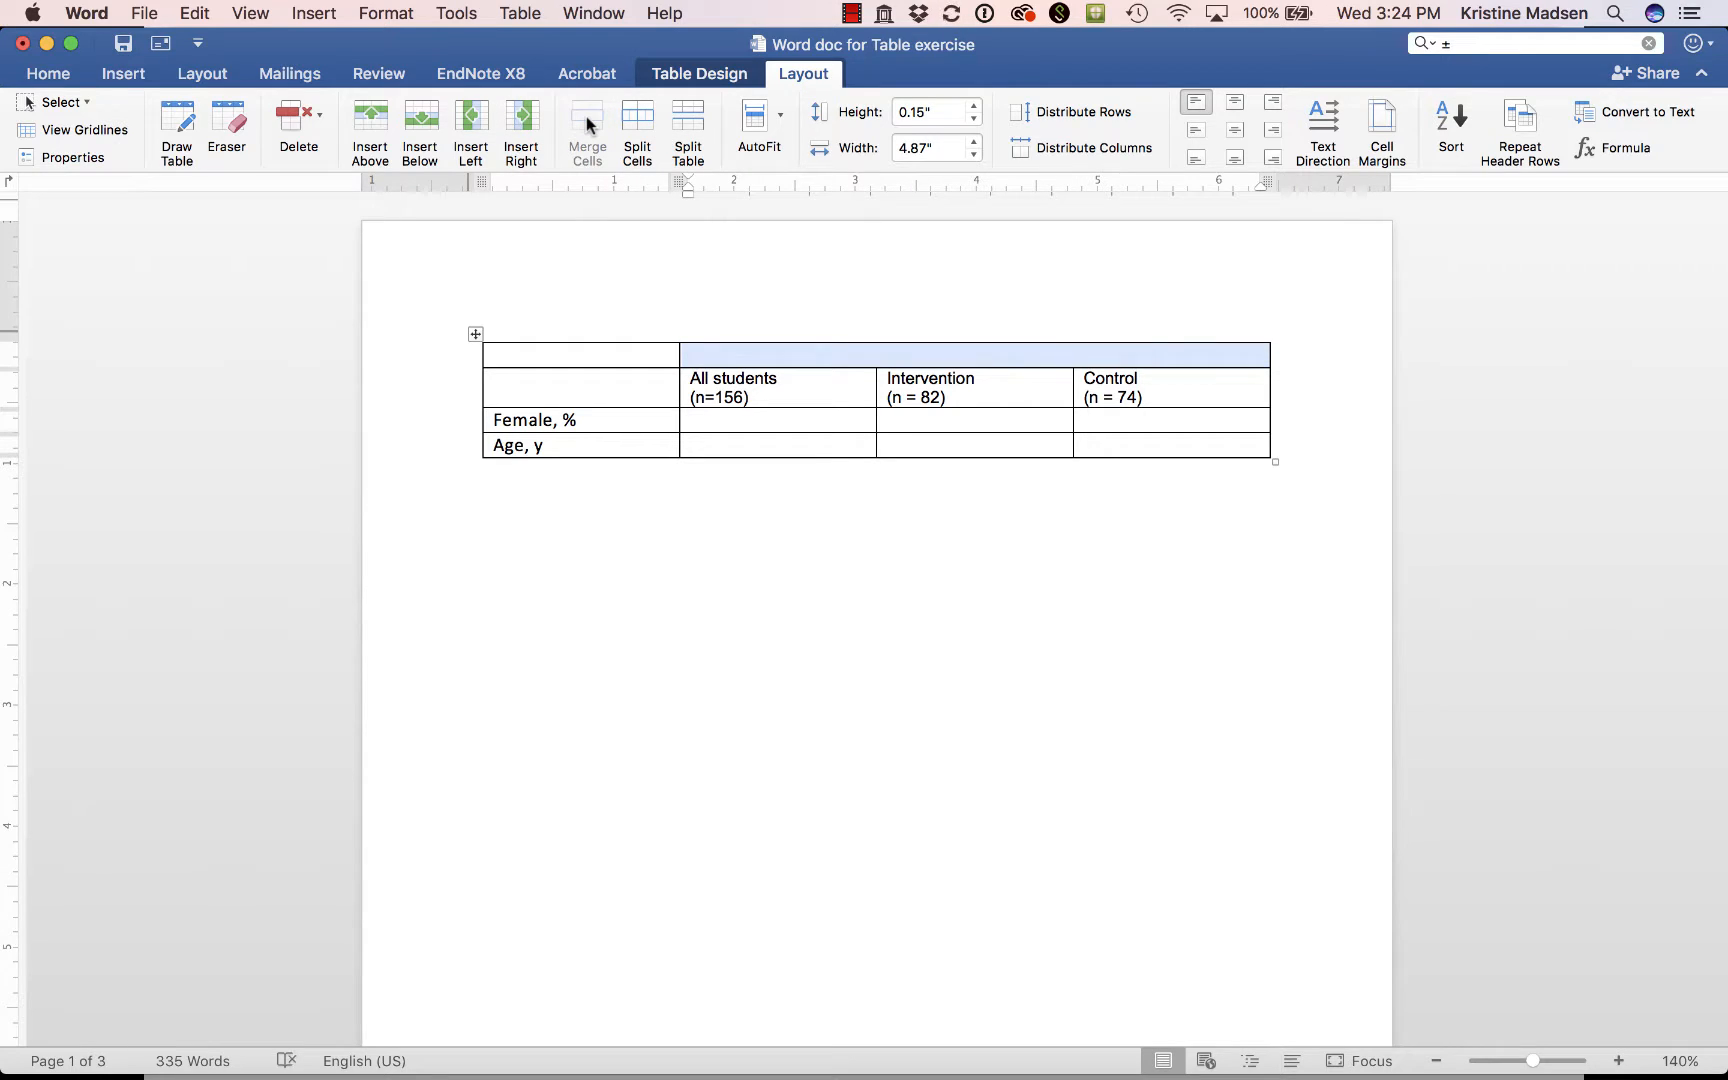
Enter "Mean (SD)" in the merged cell above the three group headings.
{"action": "left_click", "coordinate": [880, 358]}
{"action": "type", "text": "Mean ("}
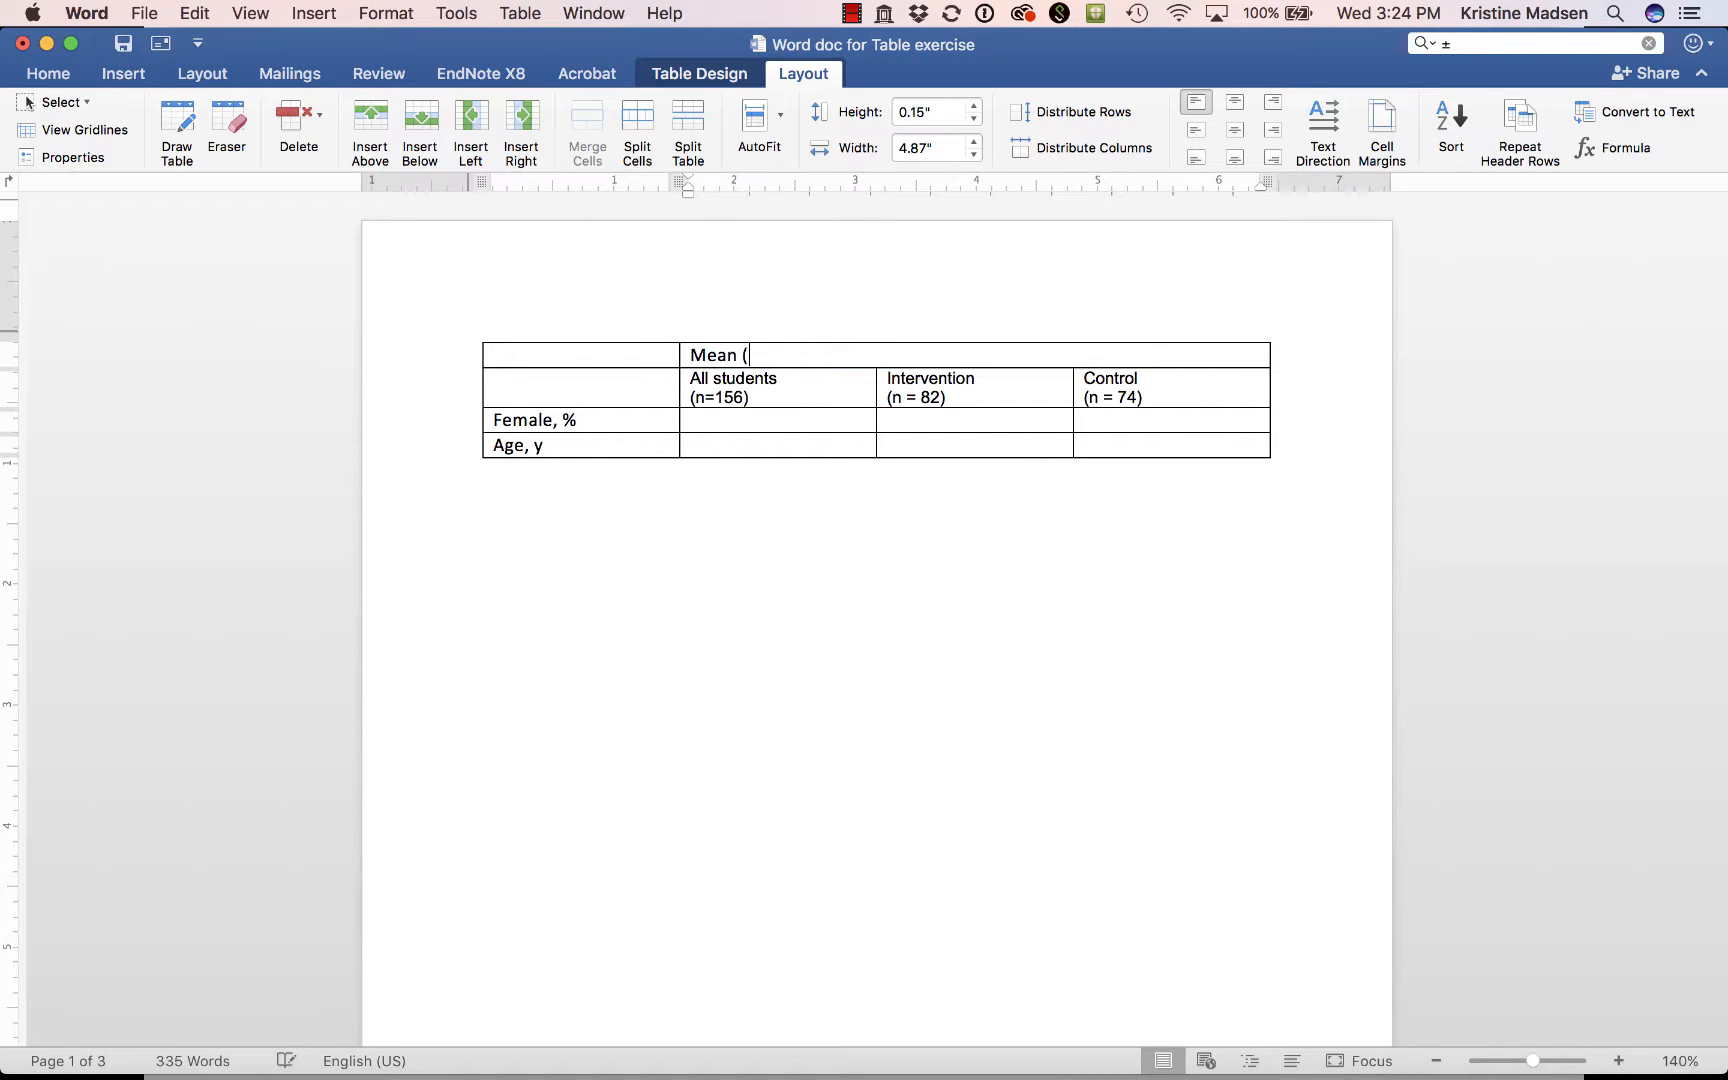
{"action": "type", "text": "SD)"}
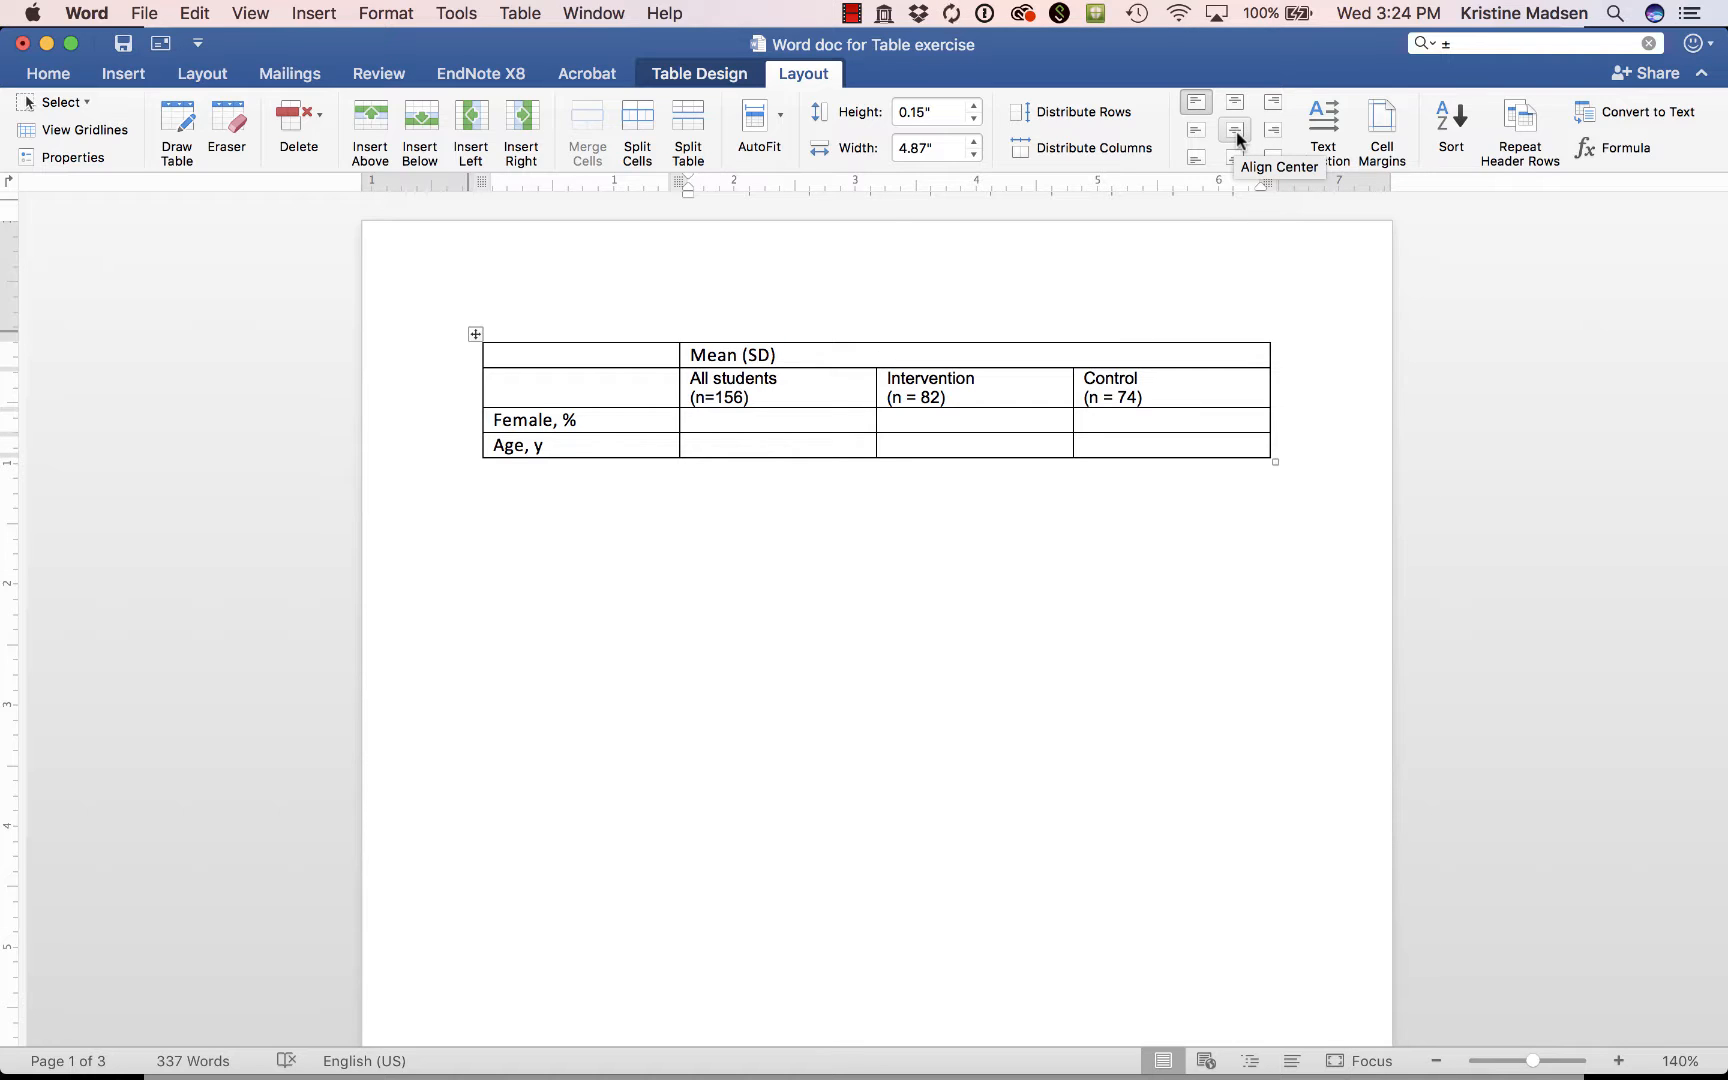
Center the "Mean (SD)" heading and the All students, Intervention and Control headings in their cells.
{"action": "left_click_drag", "start_coordinate": [697, 352], "coordinate": [1103, 397]}
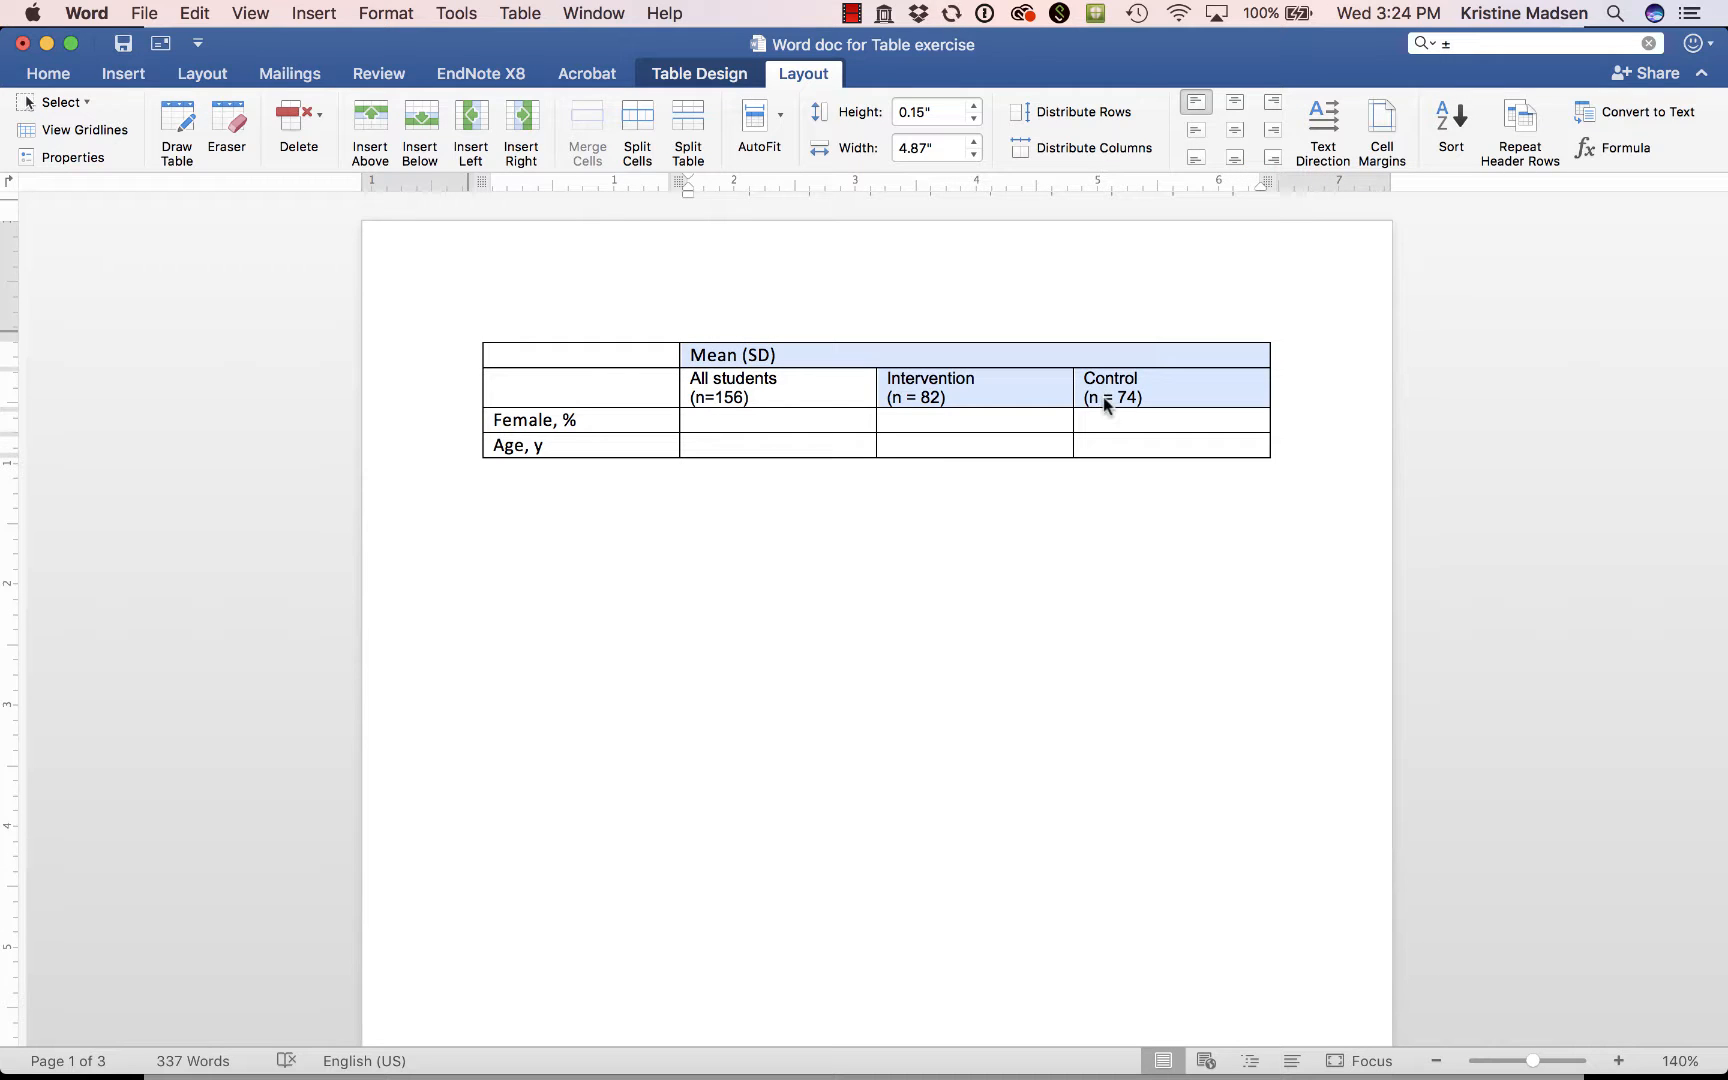
{"action": "left_click", "coordinate": [1236, 134]}
{"action": "left_click", "coordinate": [727, 391]}
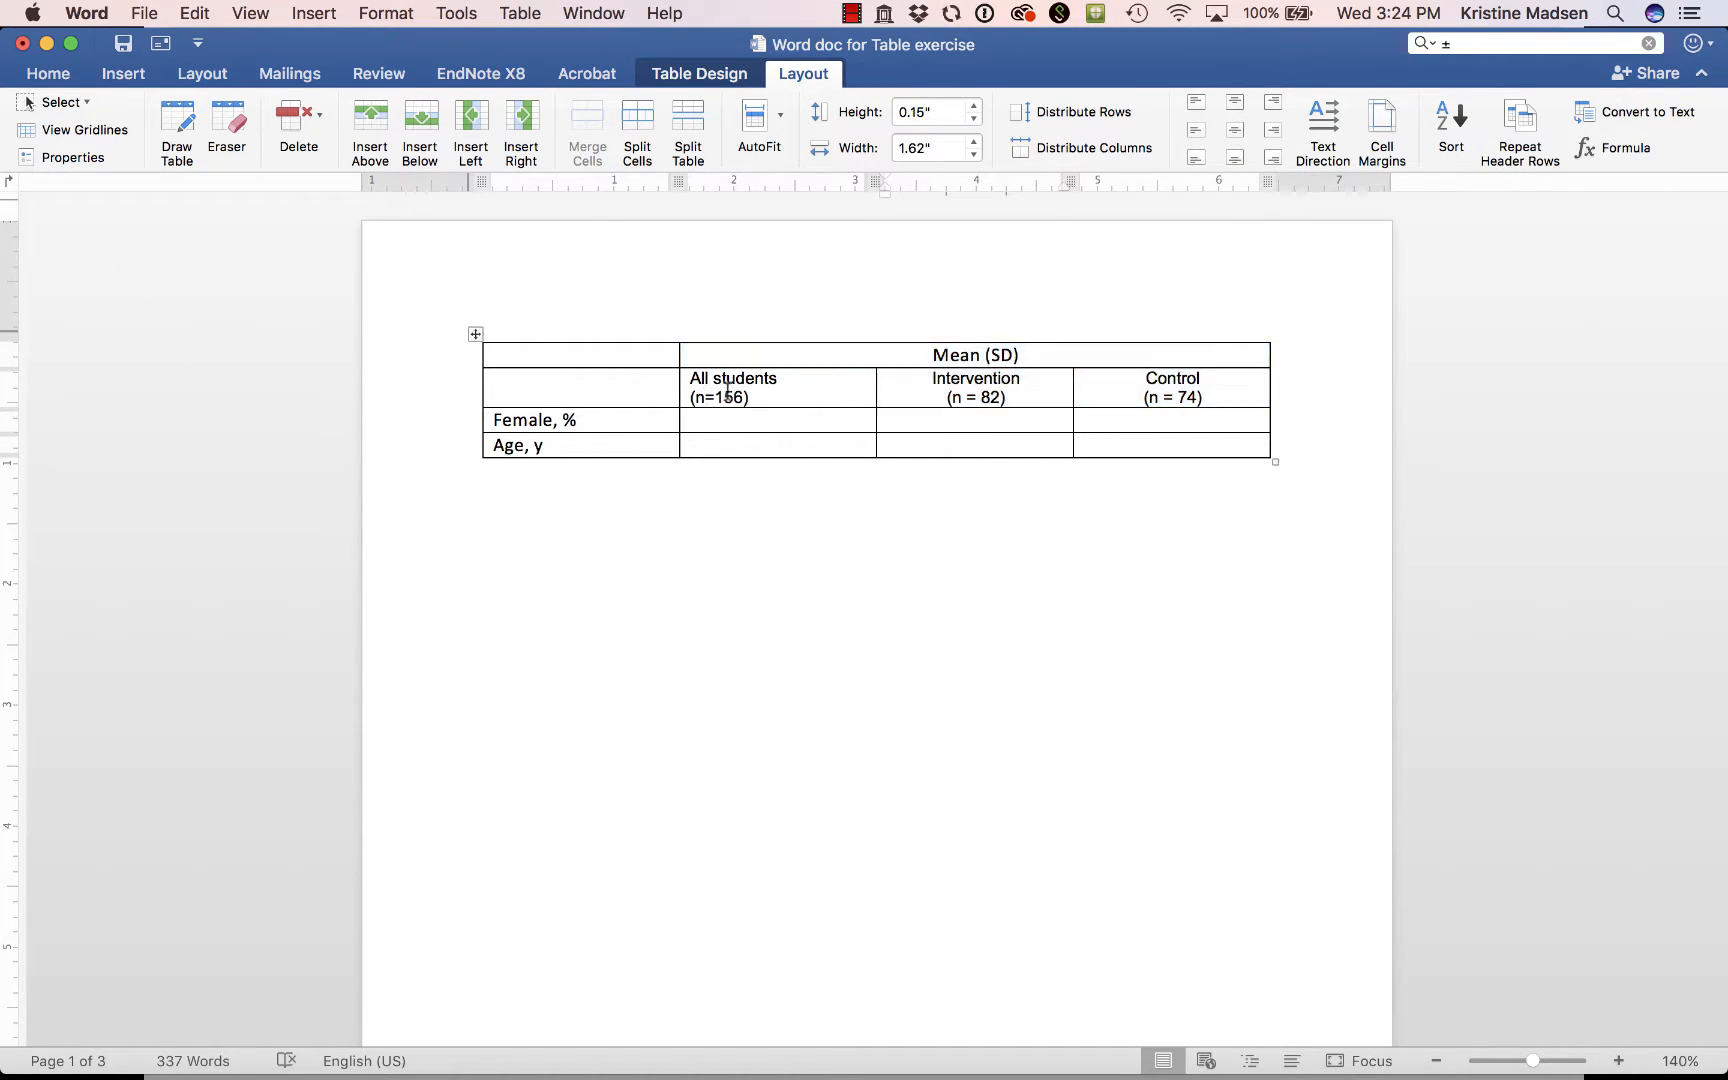
{"action": "left_click", "coordinate": [1236, 130]}
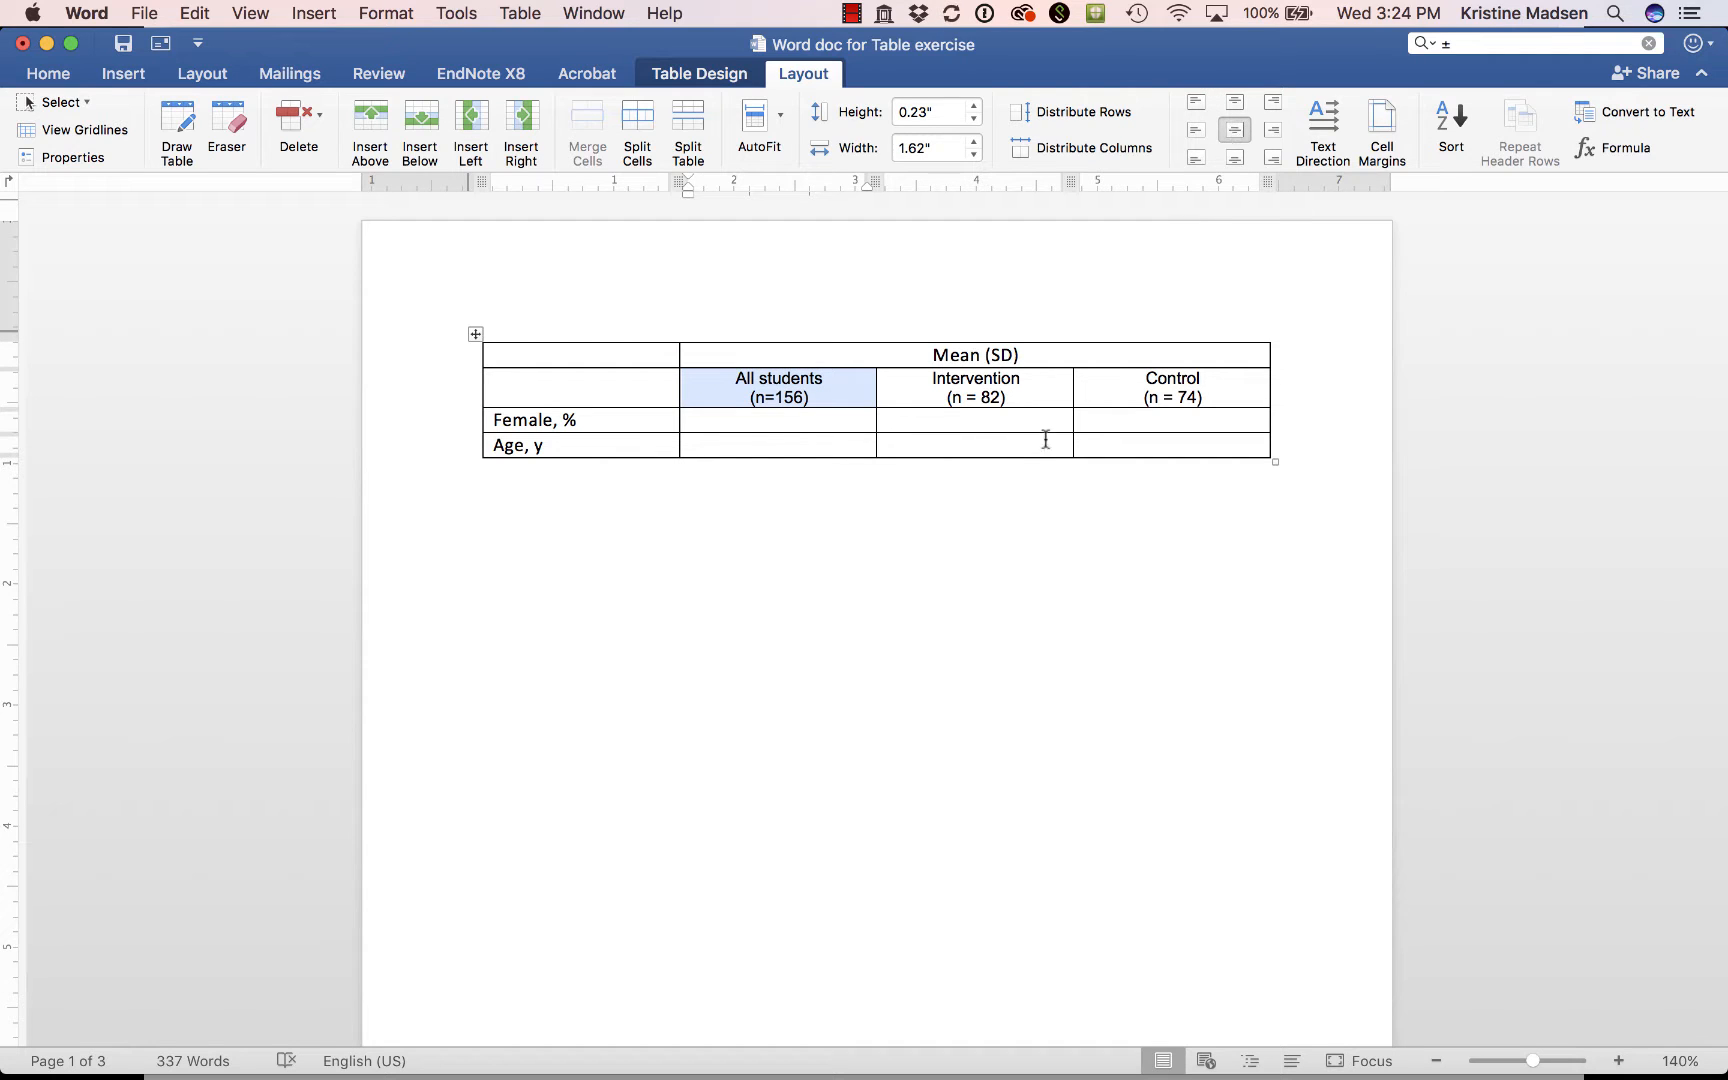
{"action": "left_click", "coordinate": [858, 421]}
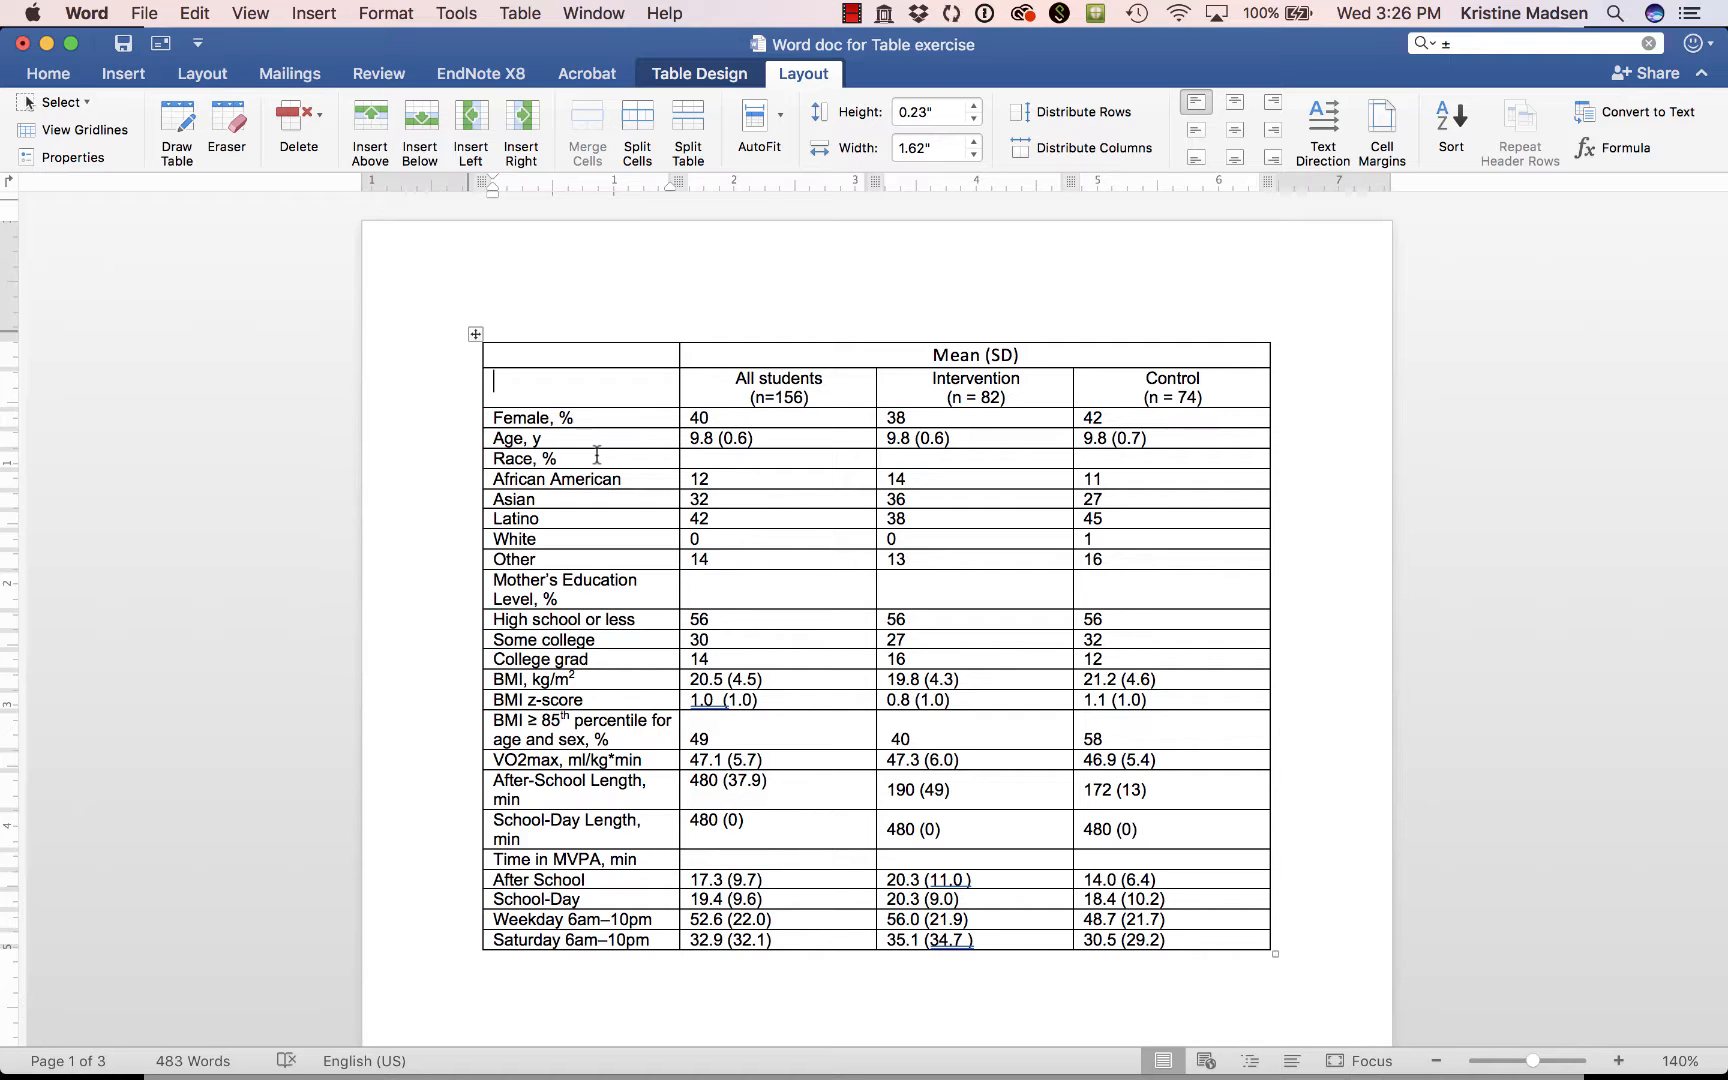
Switch to the slide show to examine the layout of the published Table 1. Baseline Characteristics, and return to the Word document.
{"action": "key", "text": "super+Tab"}
{"action": "key", "text": "super+Tab"}
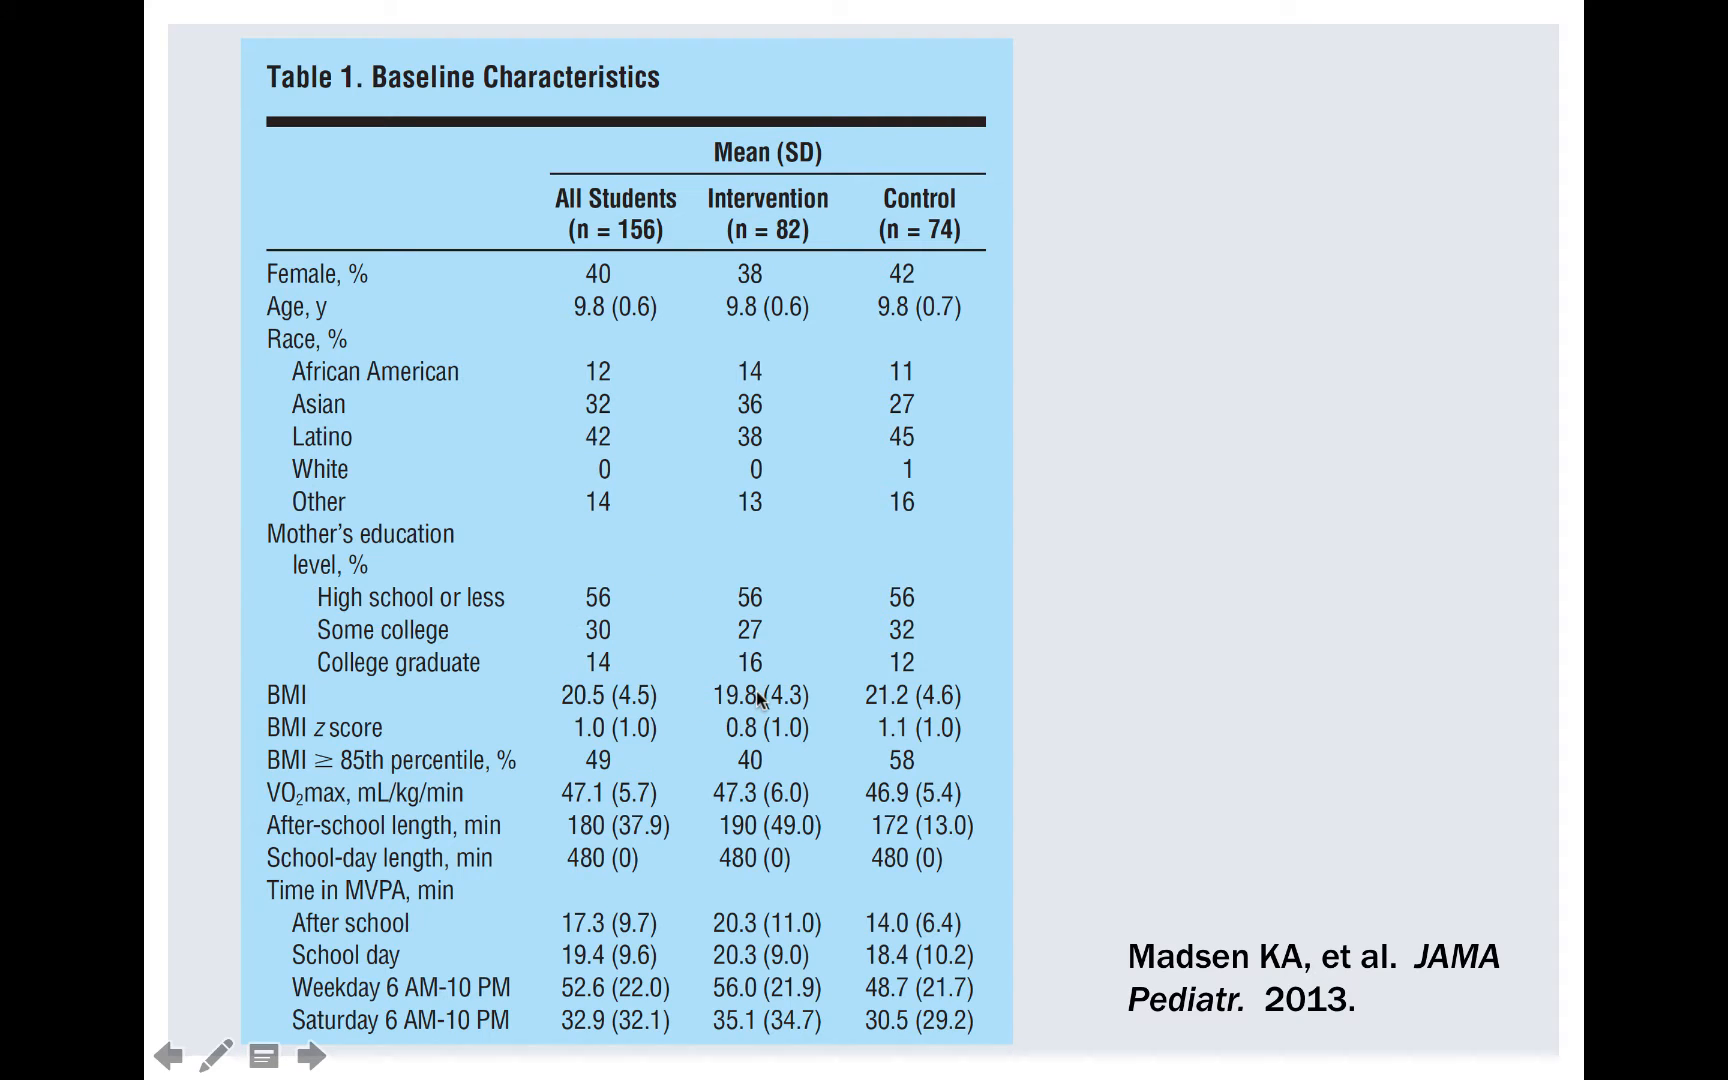
{"action": "key", "text": "super+Tab"}
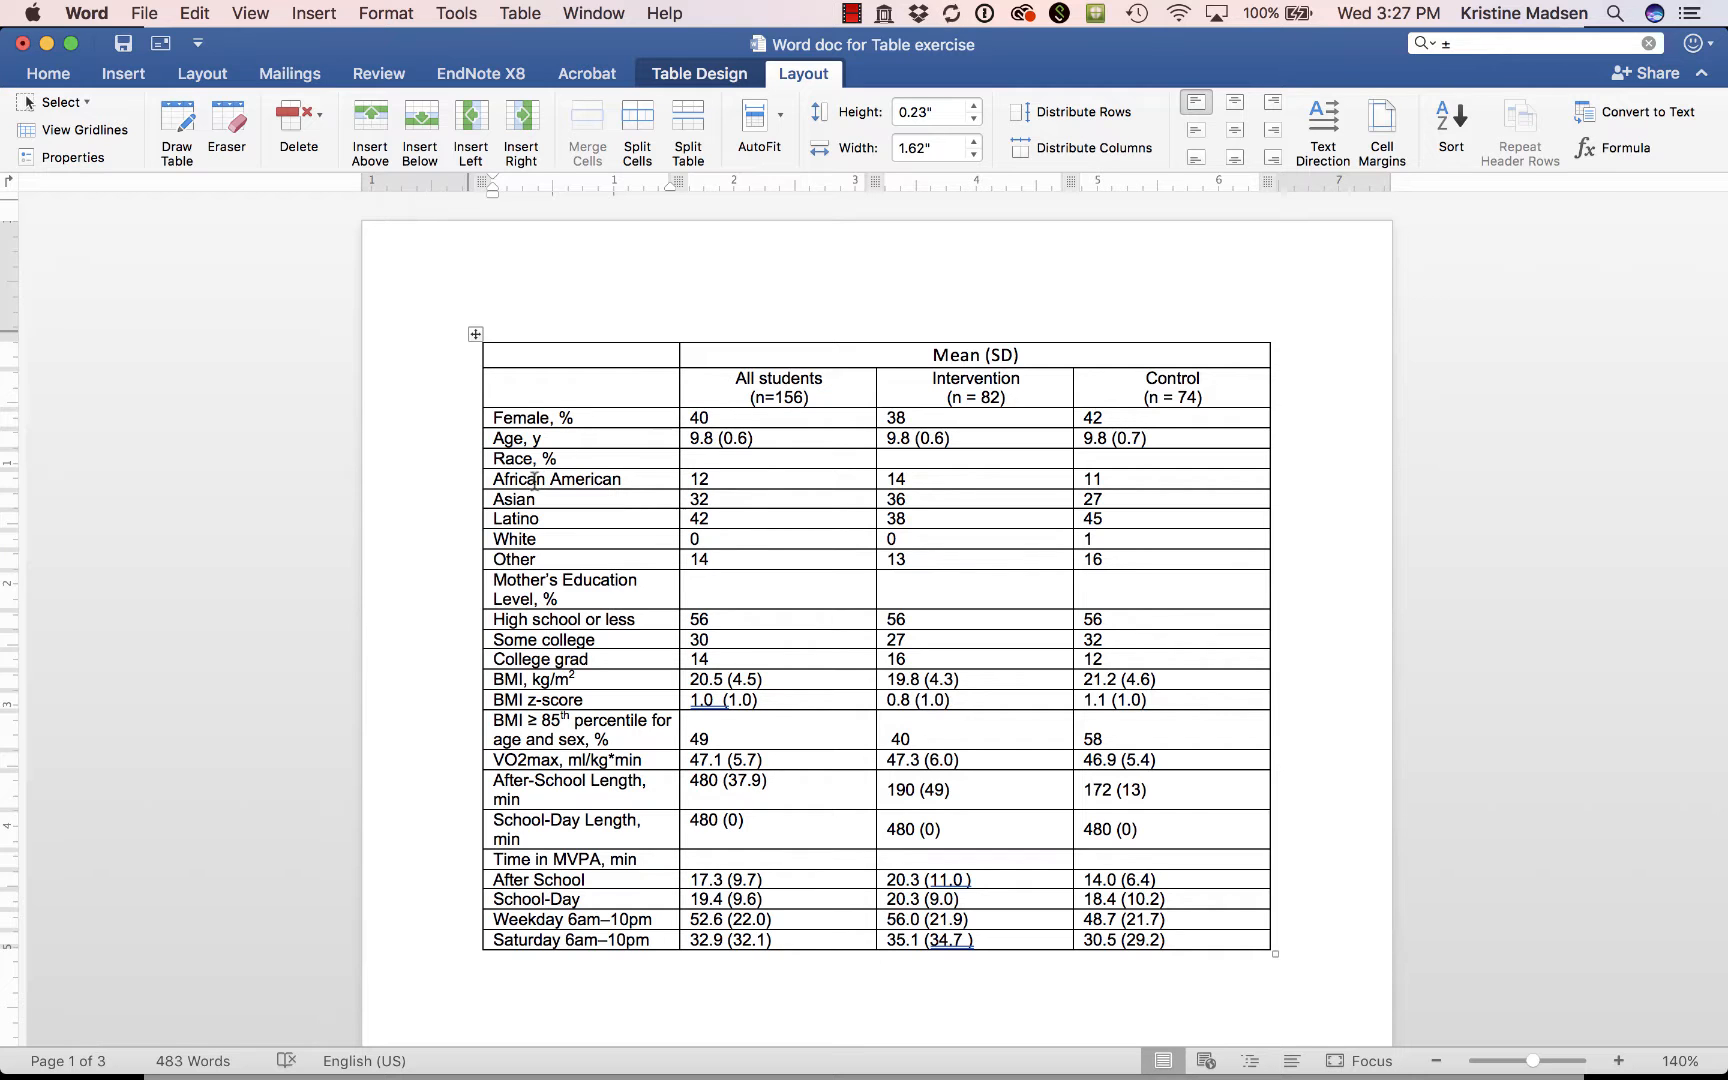
Indent the five race categories under Race, % slightly and the four entries under Time in MVPA, min a little further.
{"action": "left_click_drag", "start_coordinate": [530, 479], "coordinate": [533, 563]}
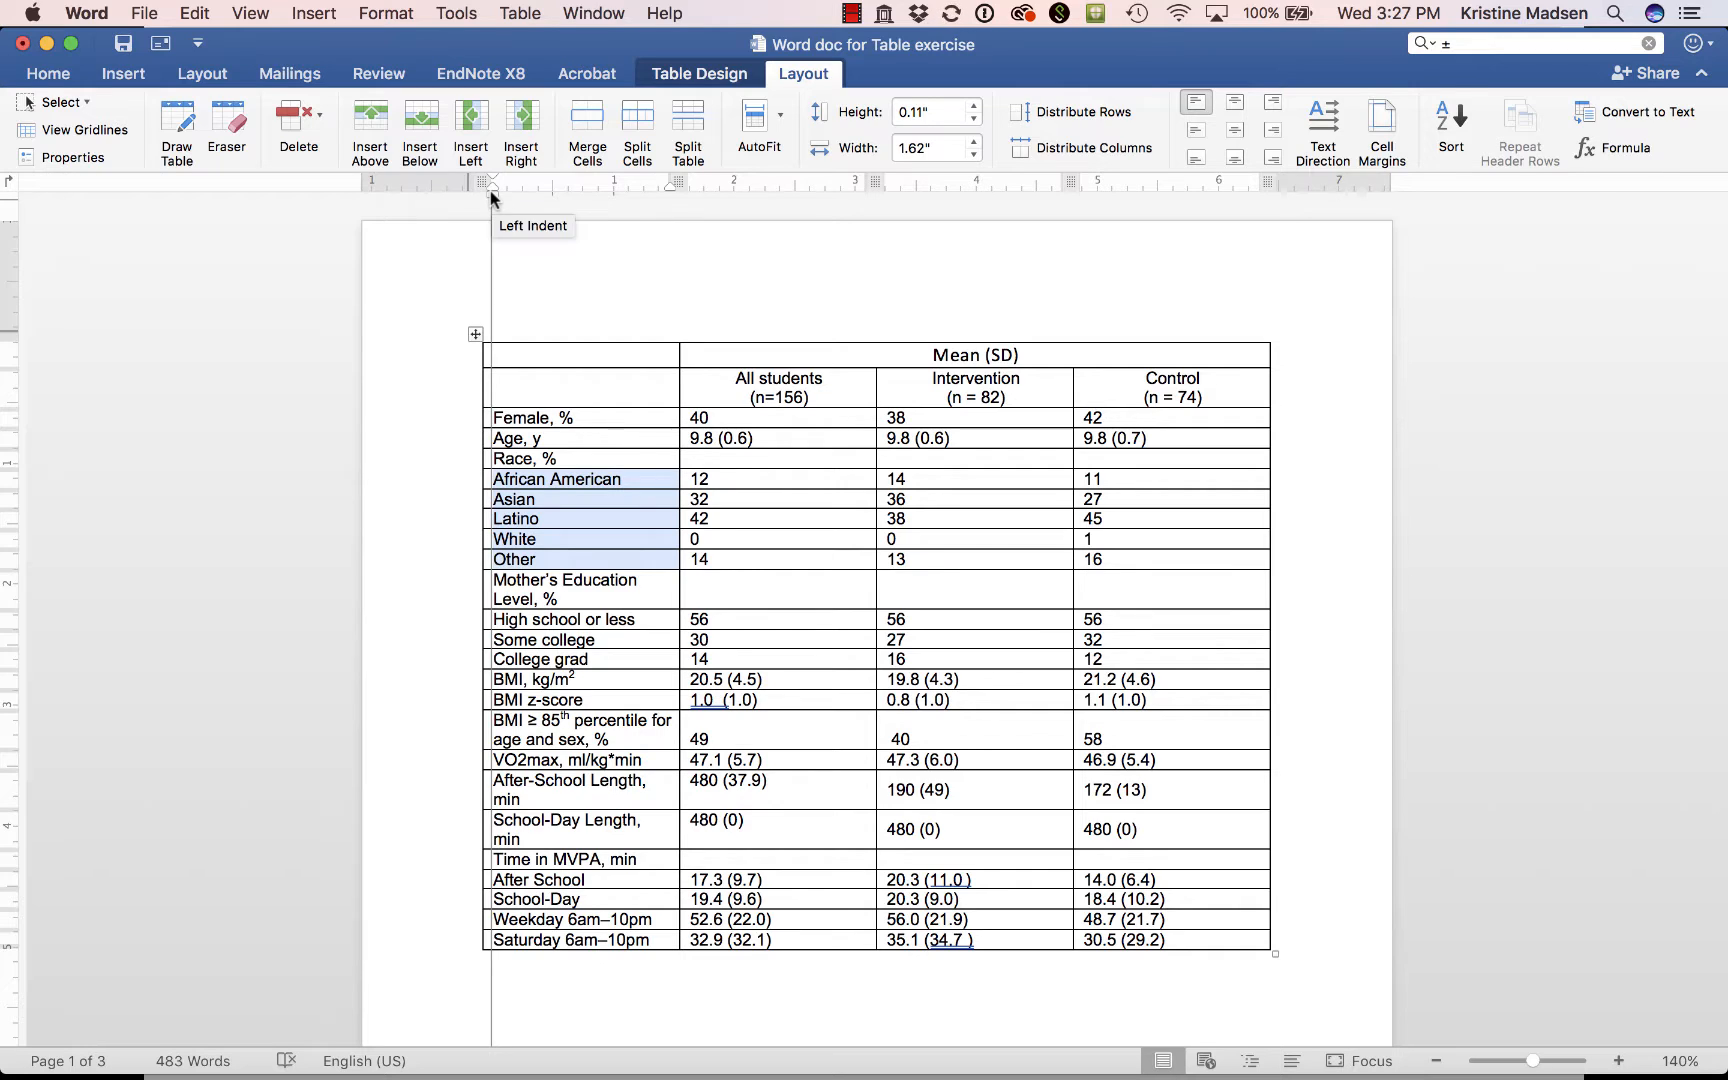
{"action": "left_click_drag", "start_coordinate": [490, 190], "coordinate": [502, 189]}
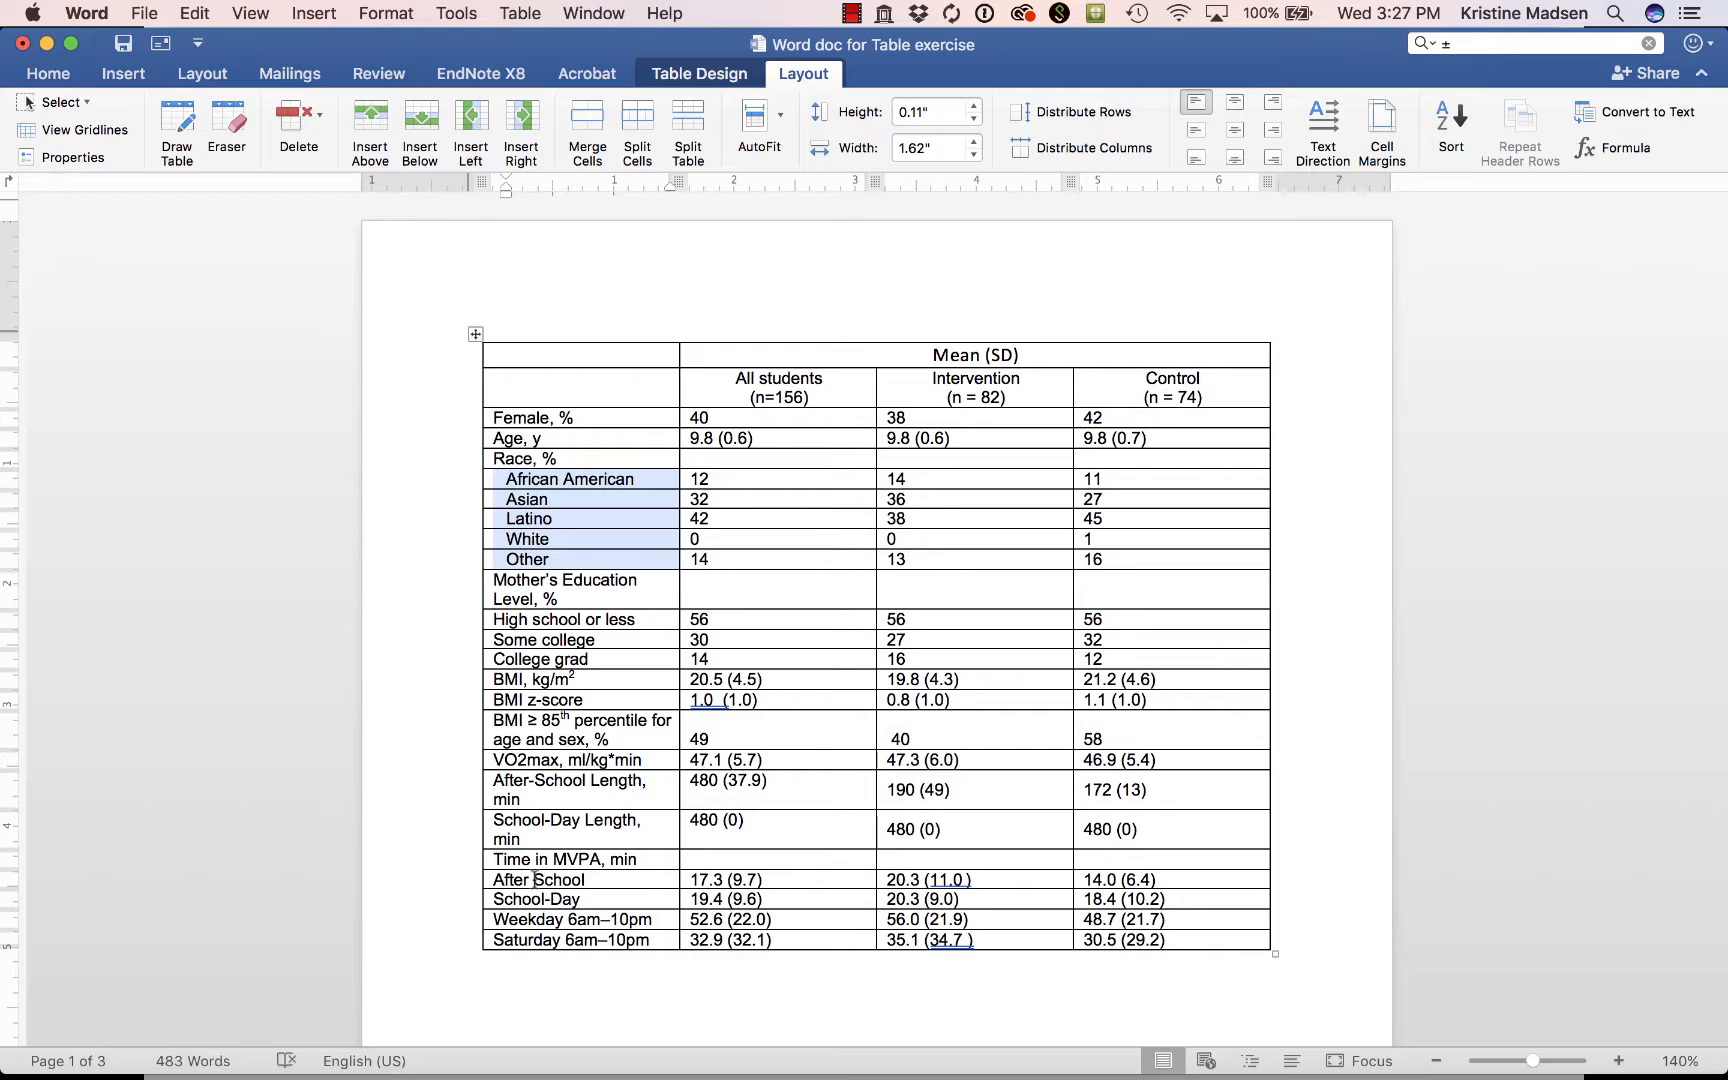
{"action": "left_click_drag", "start_coordinate": [535, 882], "coordinate": [530, 928]}
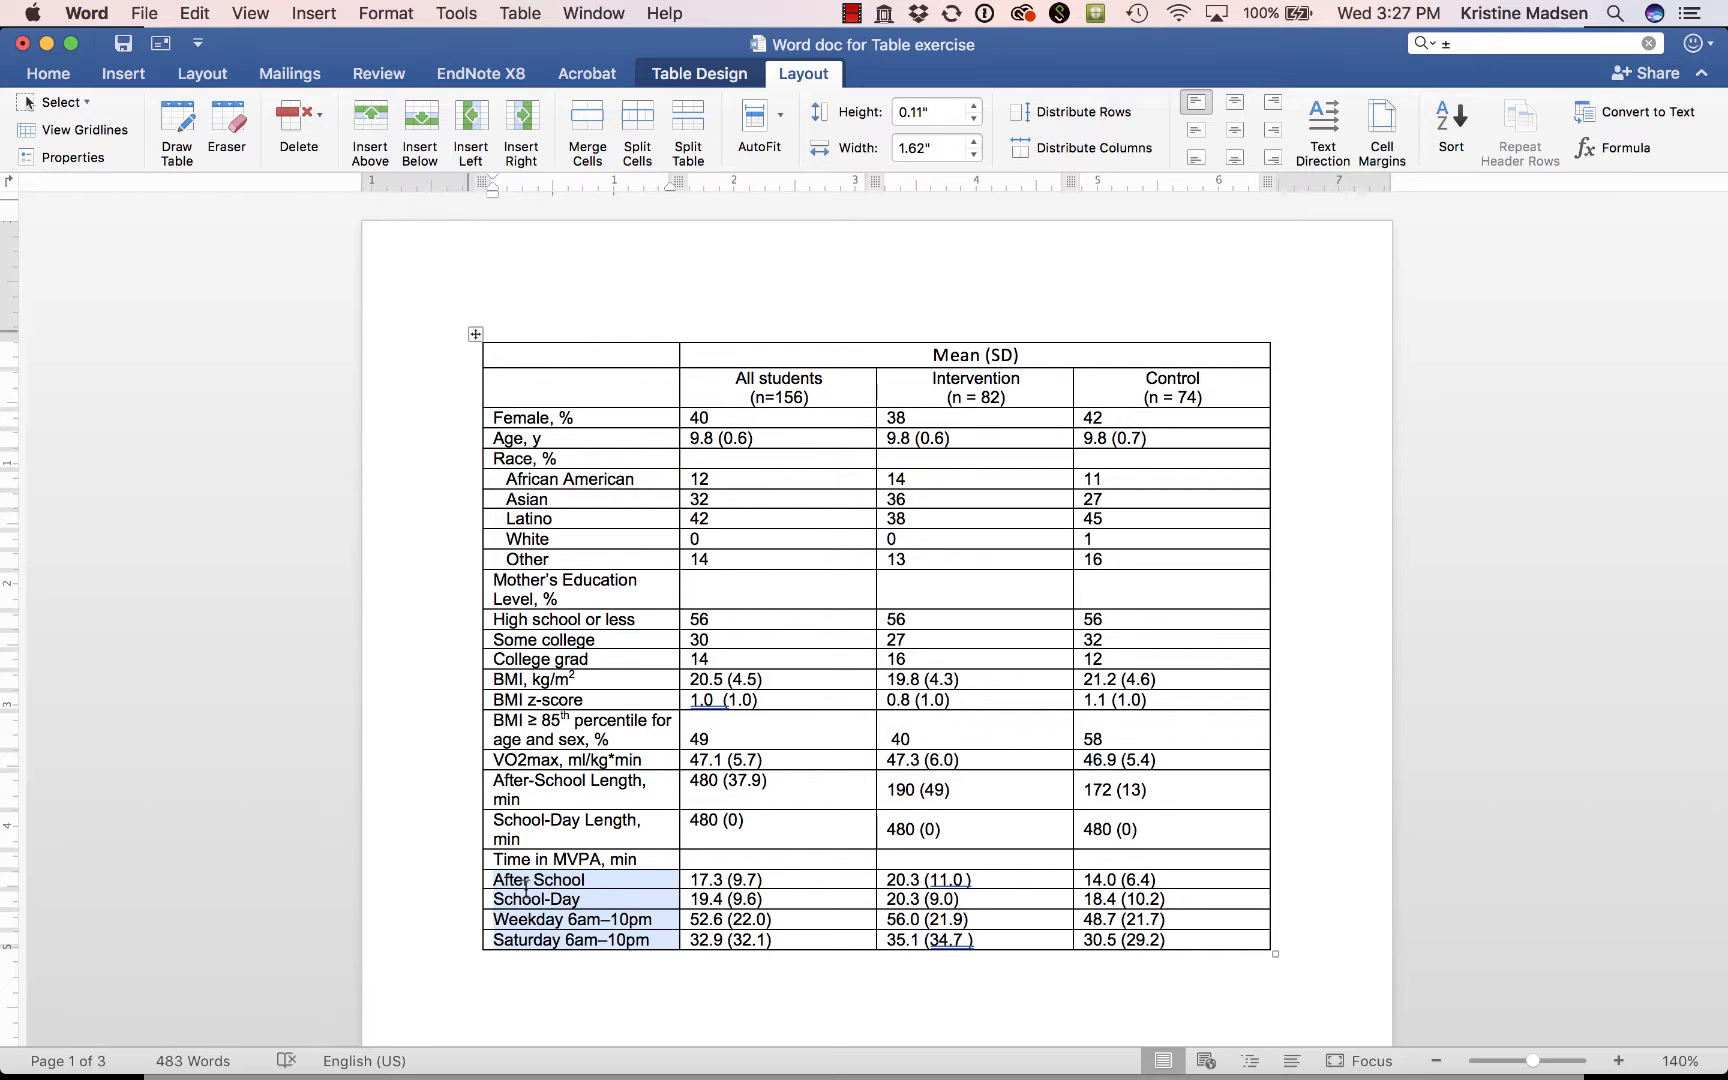
{"action": "mouse_move", "coordinate": [491, 193]}
{"action": "left_mouse_down"}
{"action": "mouse_move", "coordinate": [530, 192]}
{"action": "mouse_move", "coordinate": [513, 193]}
{"action": "left_mouse_up"}
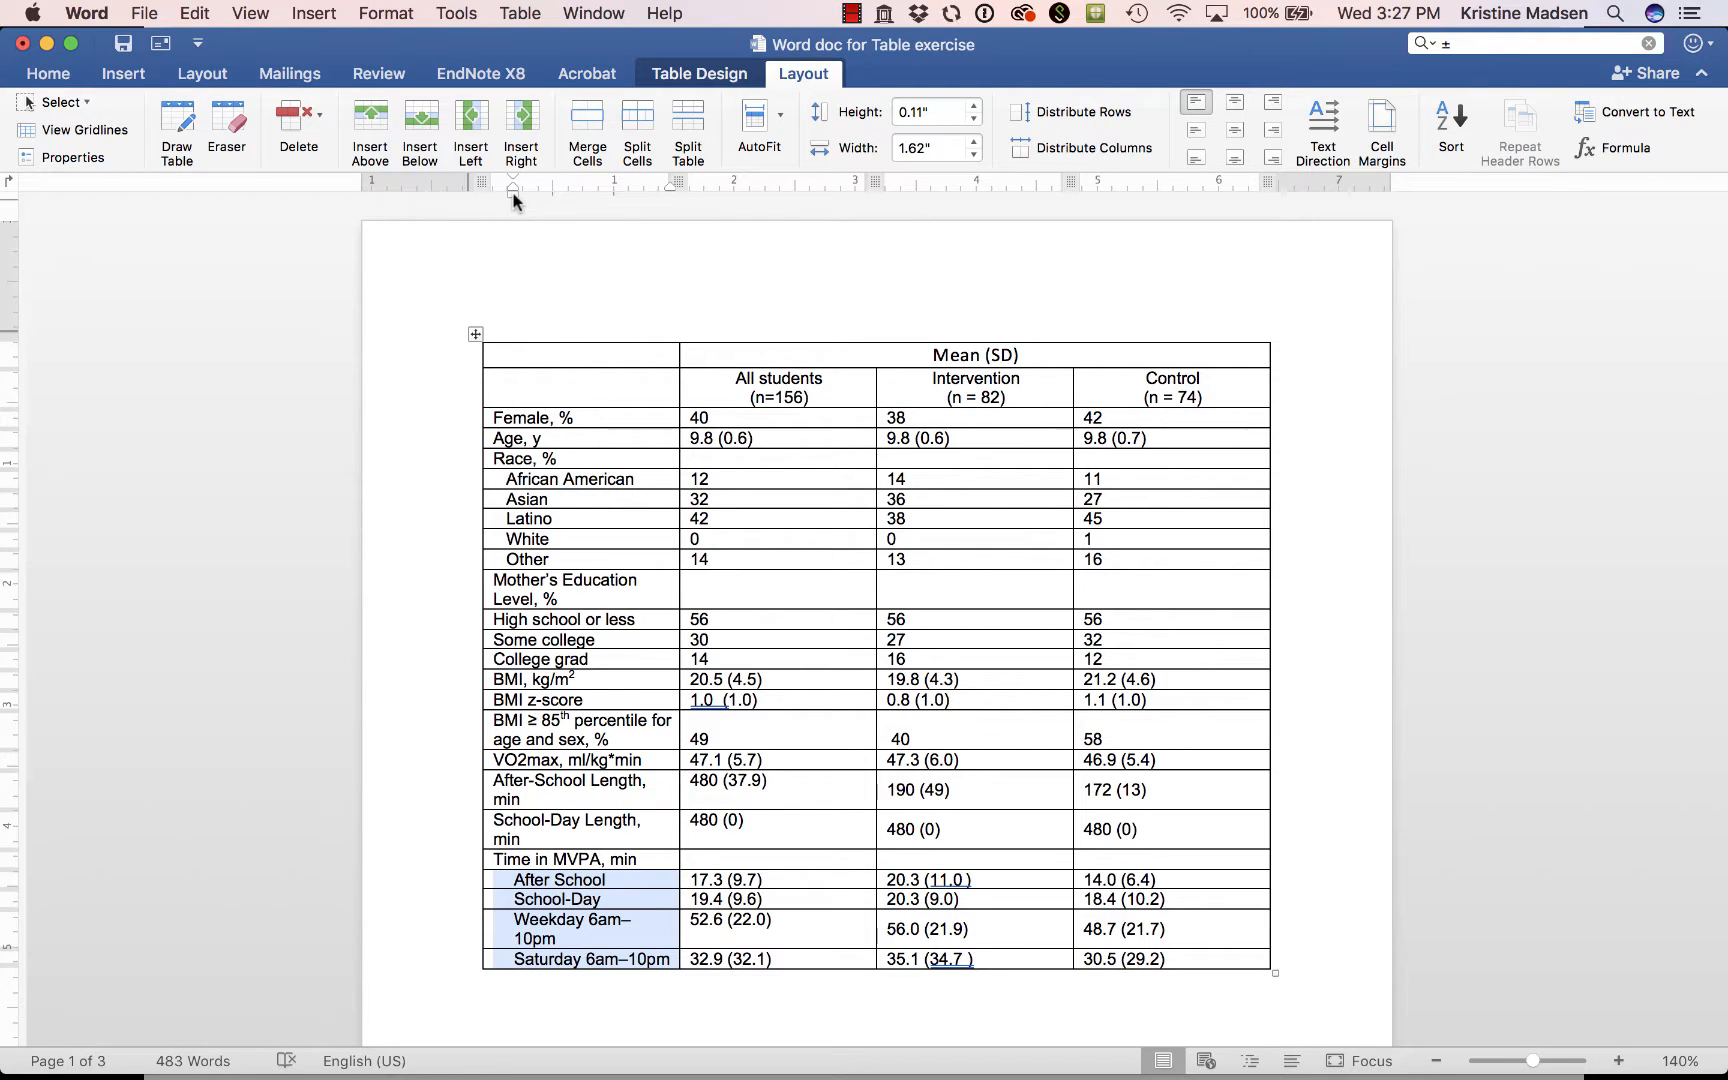
Widen the first column to 1.68" and narrow the All students, Intervention and Control columns to about 1" each.
{"action": "left_click", "coordinate": [645, 928]}
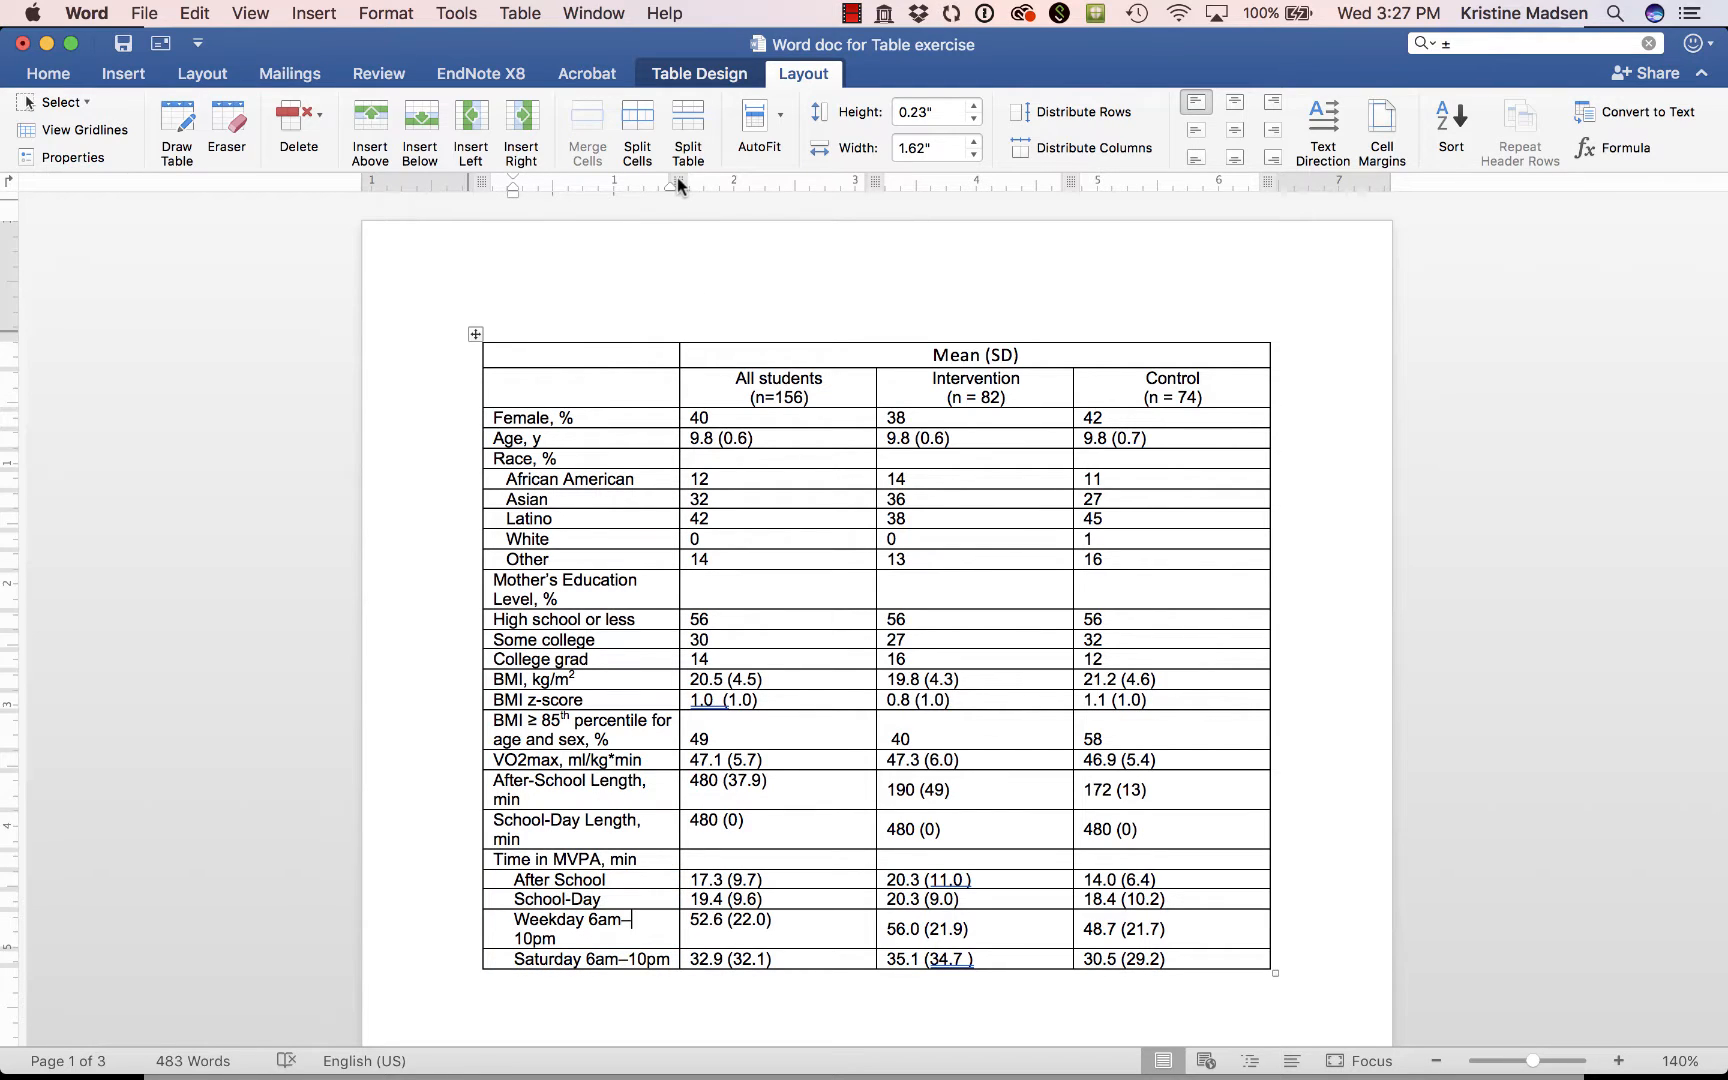
{"action": "left_click_drag", "start_coordinate": [677, 183], "coordinate": [687, 185]}
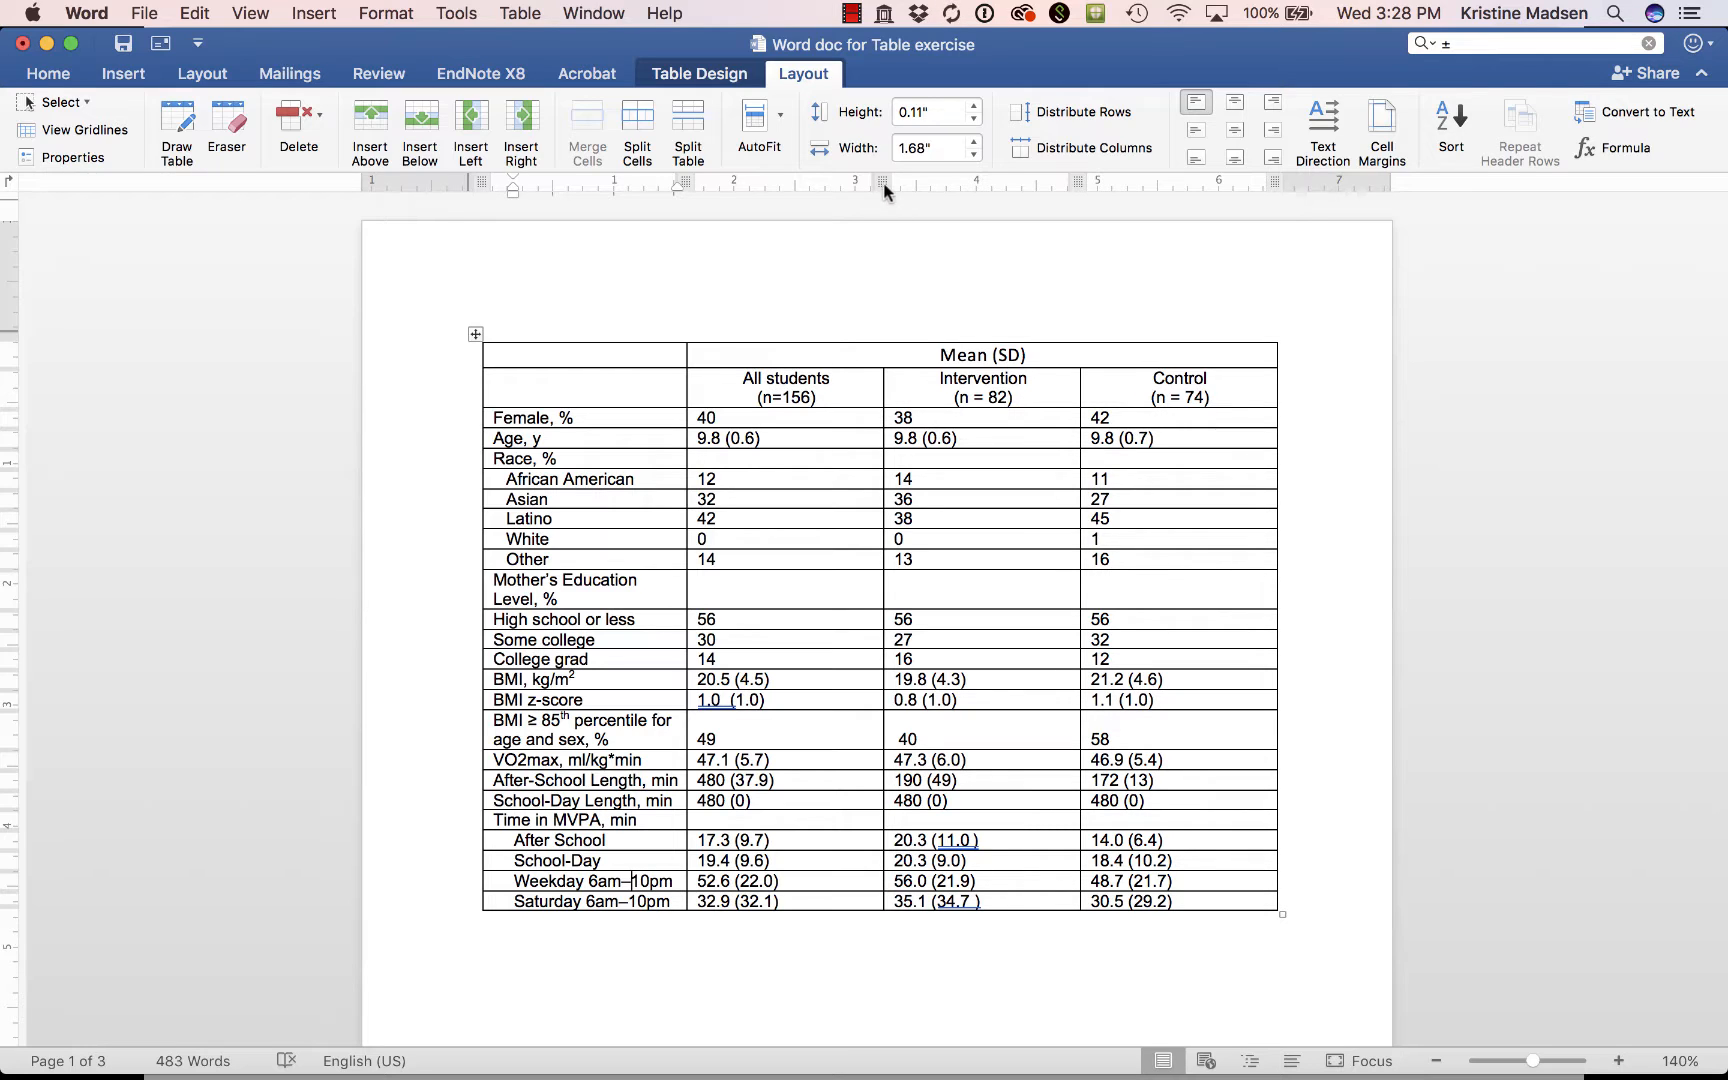
{"action": "left_click_drag", "start_coordinate": [884, 186], "coordinate": [816, 181]}
{"action": "left_click_drag", "start_coordinate": [1004, 184], "coordinate": [936, 182]}
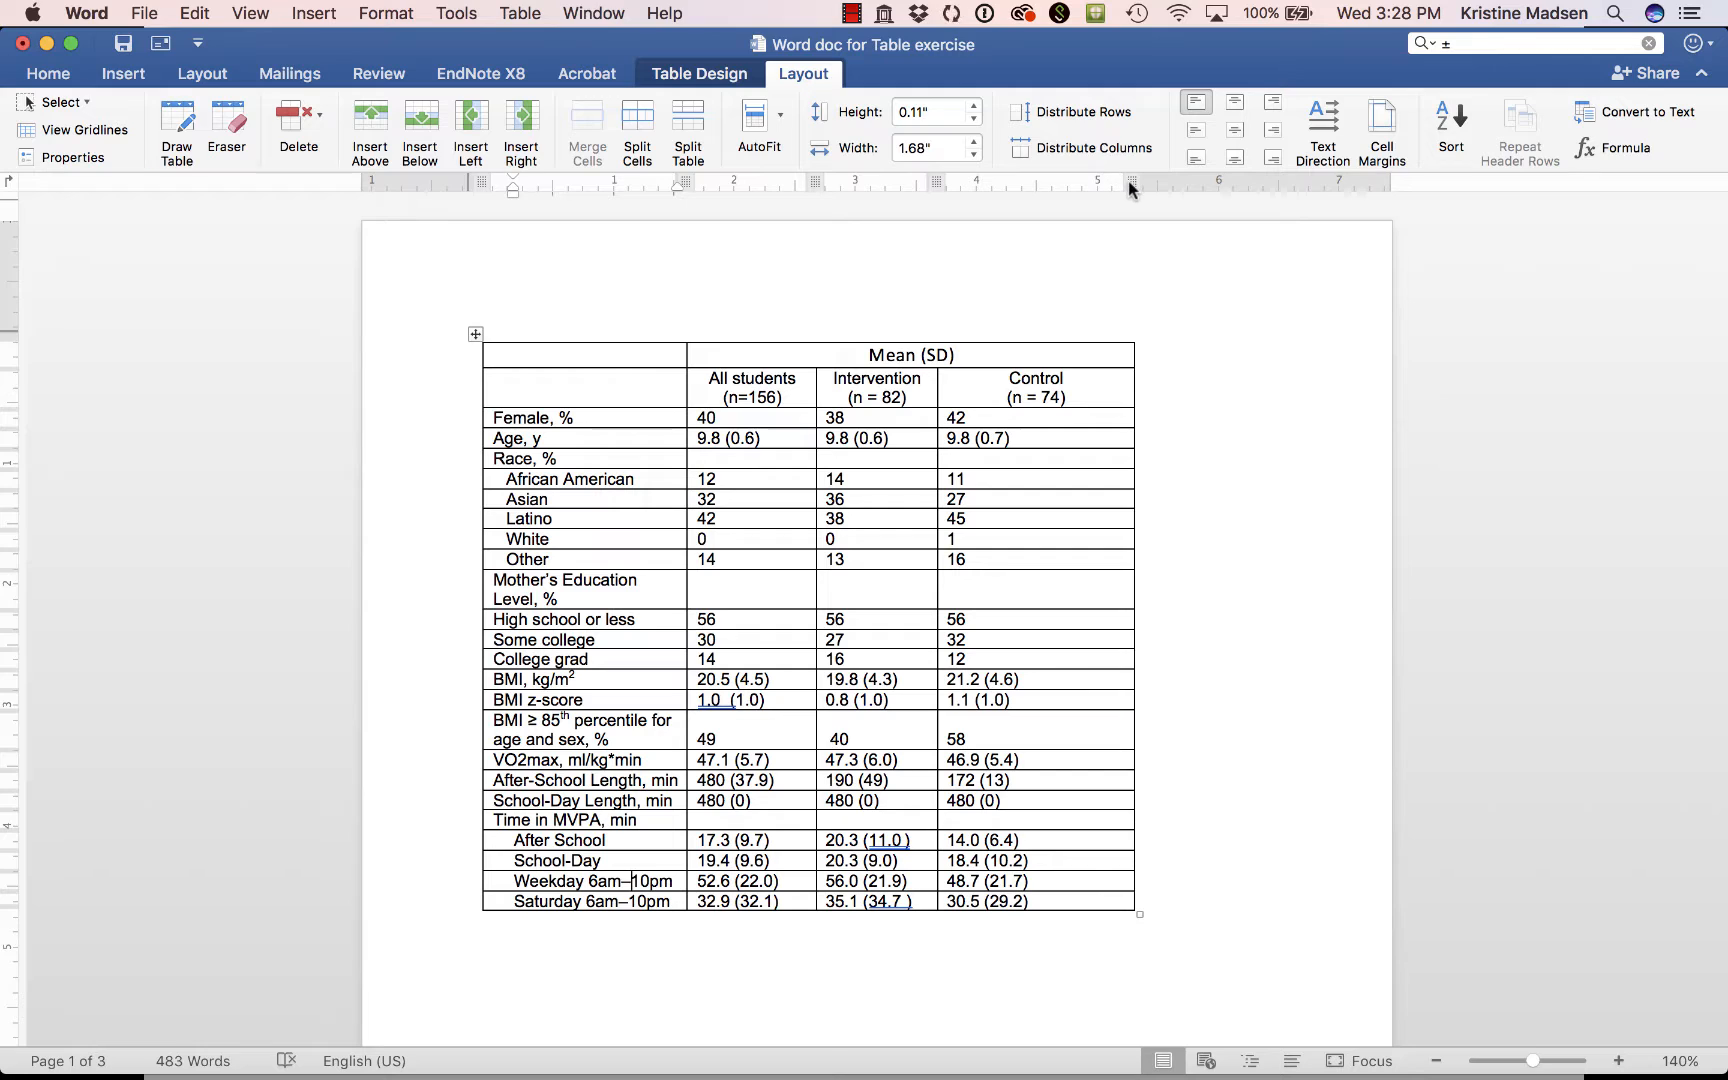
{"action": "left_click_drag", "start_coordinate": [1132, 182], "coordinate": [1050, 182]}
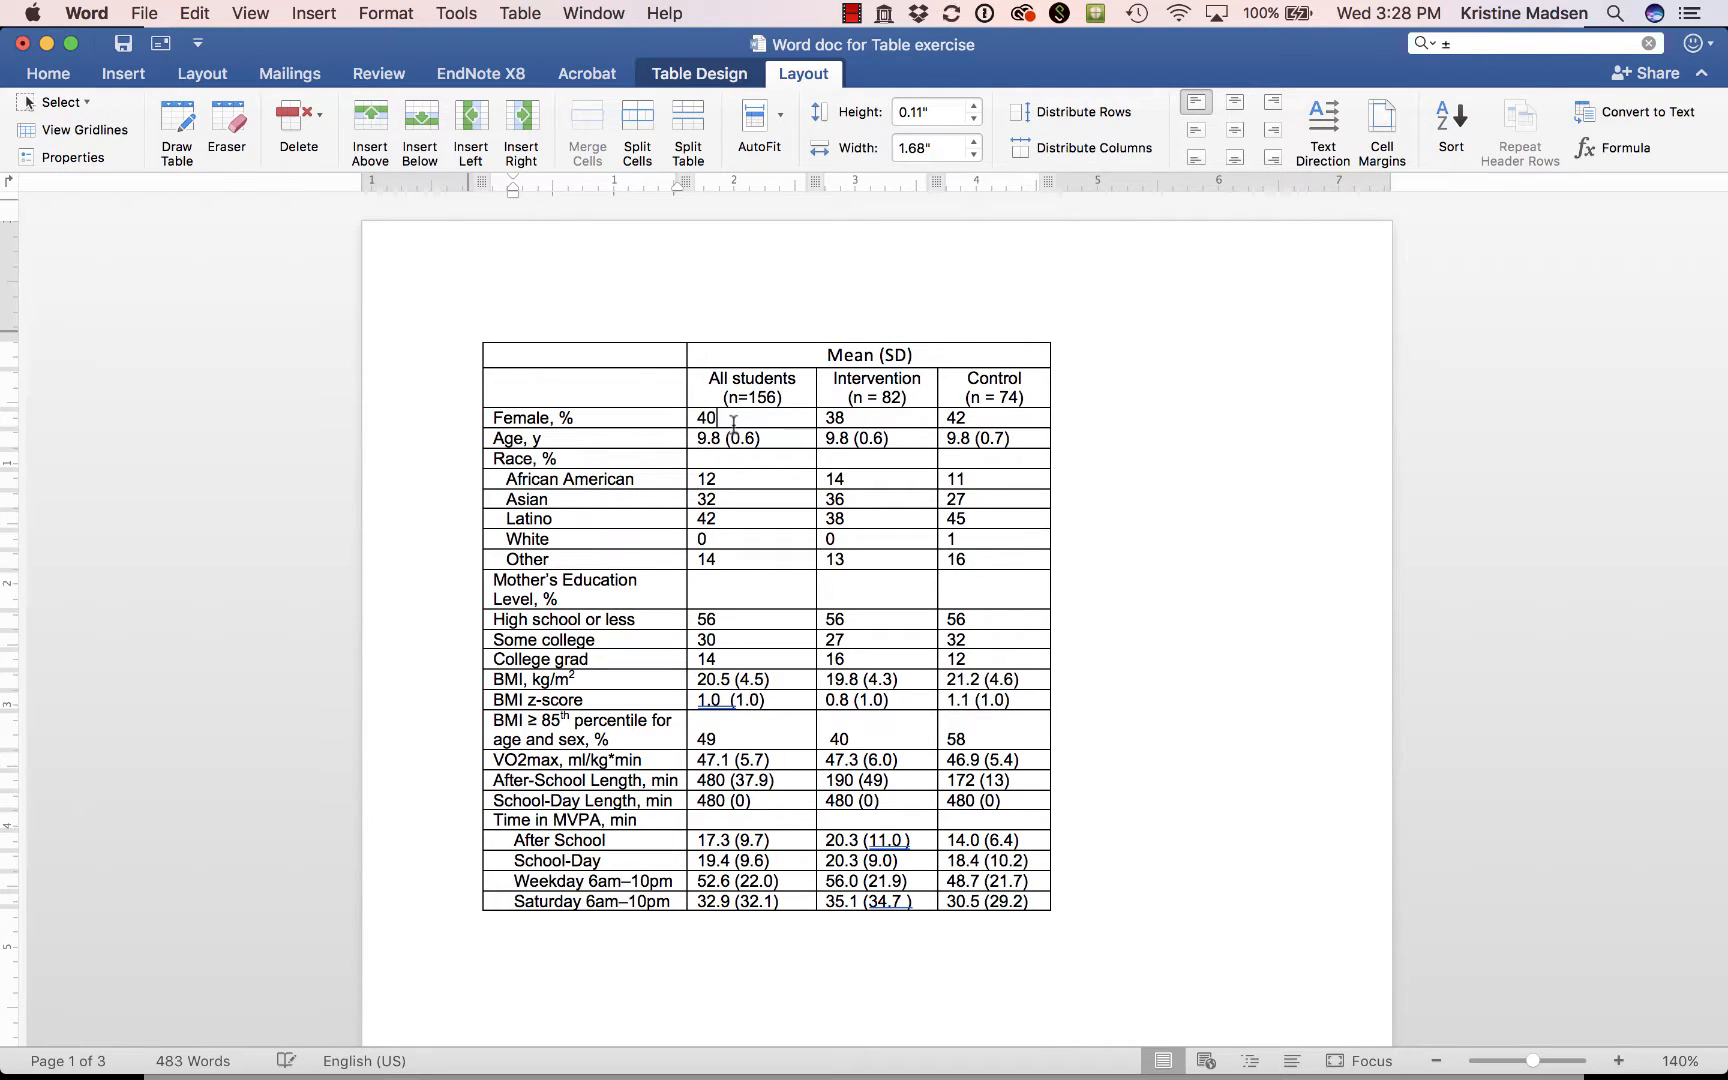
Center all data values in the three group columns, from the Female, % row down to the Saturday 6am–10pm row.
{"action": "left_click_drag", "start_coordinate": [733, 420], "coordinate": [990, 905]}
{"action": "left_click", "coordinate": [1238, 131]}
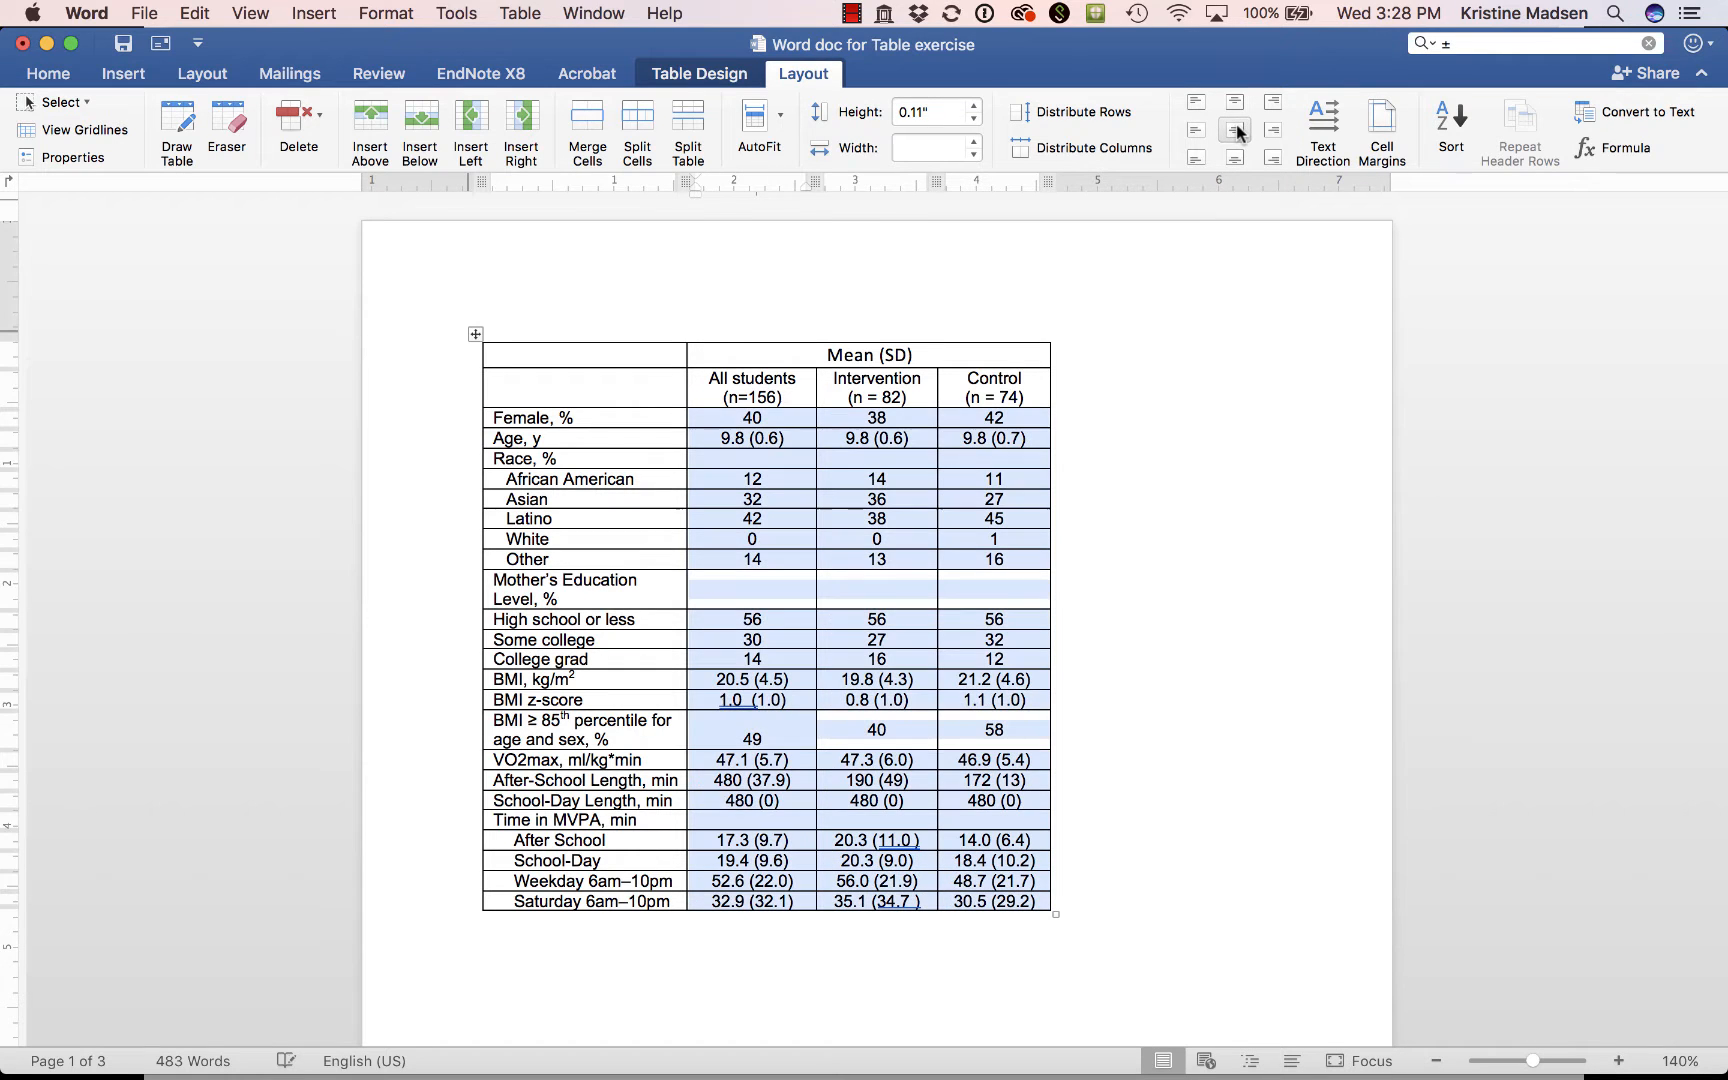
{"action": "left_click", "coordinate": [858, 462]}
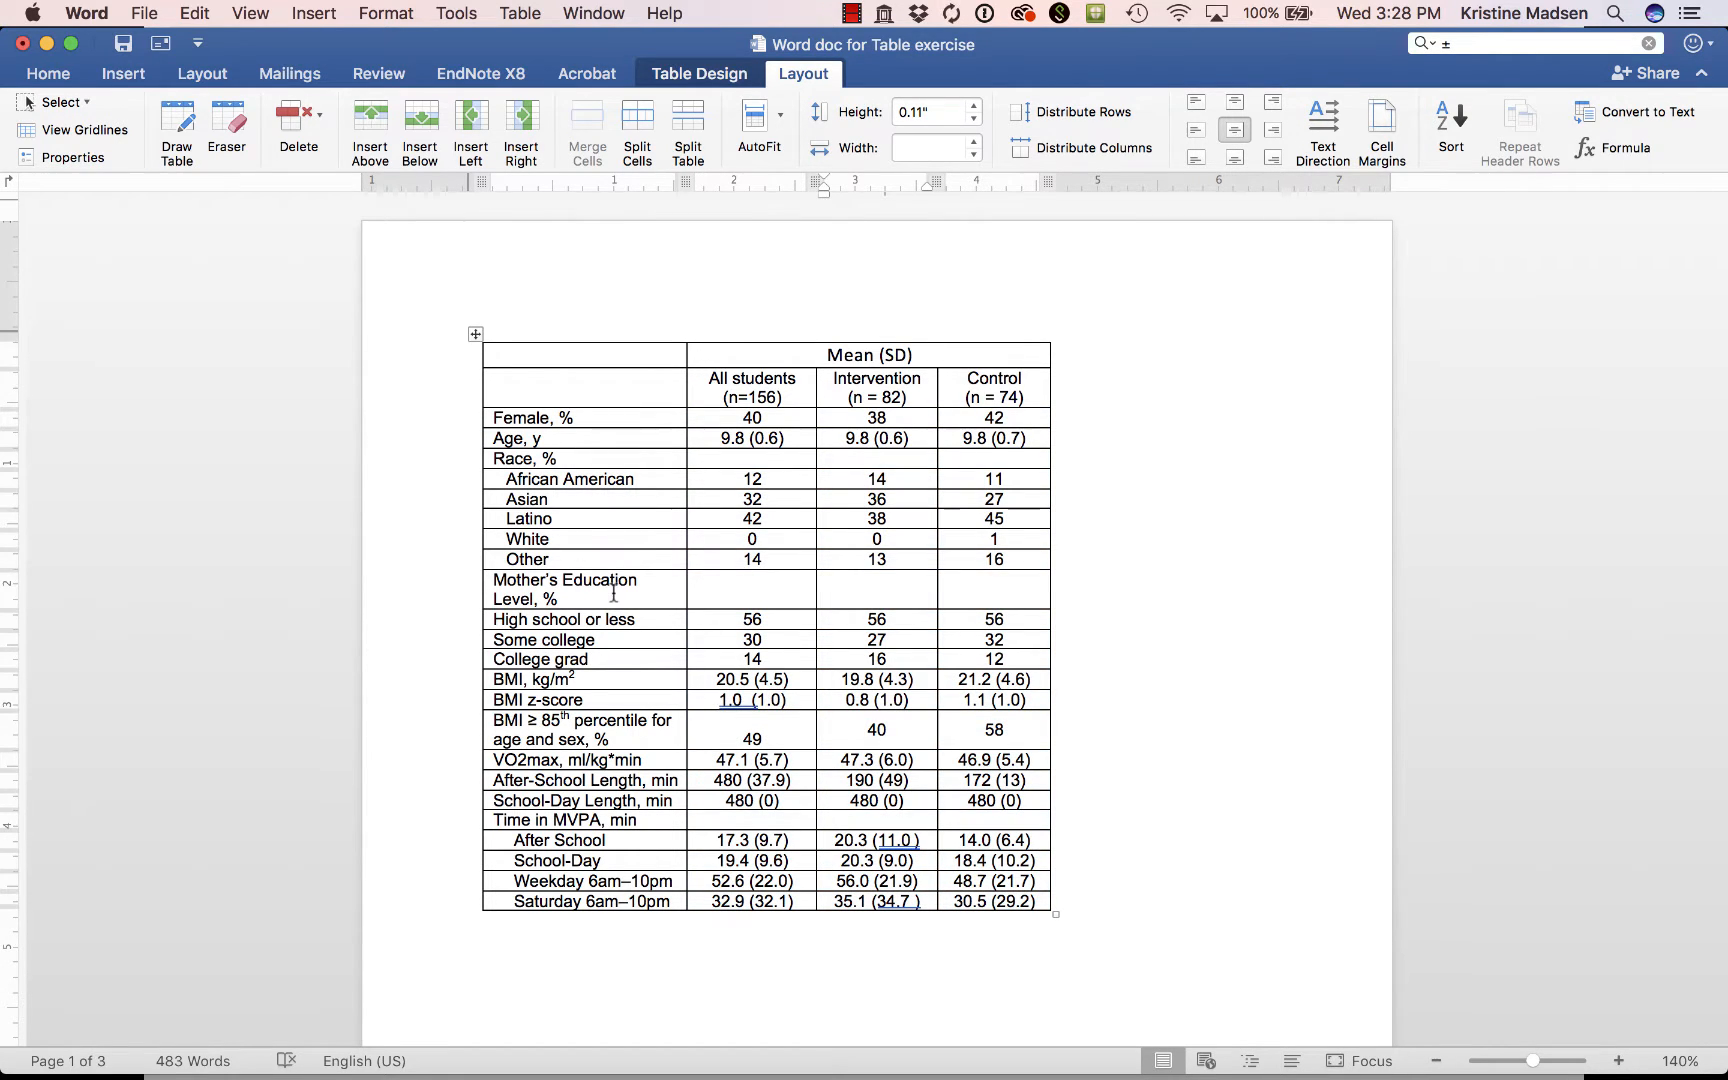
Give the Mother's Education Level, % label a hanging indent so only its second line is indented.
{"action": "left_click", "coordinate": [495, 598]}
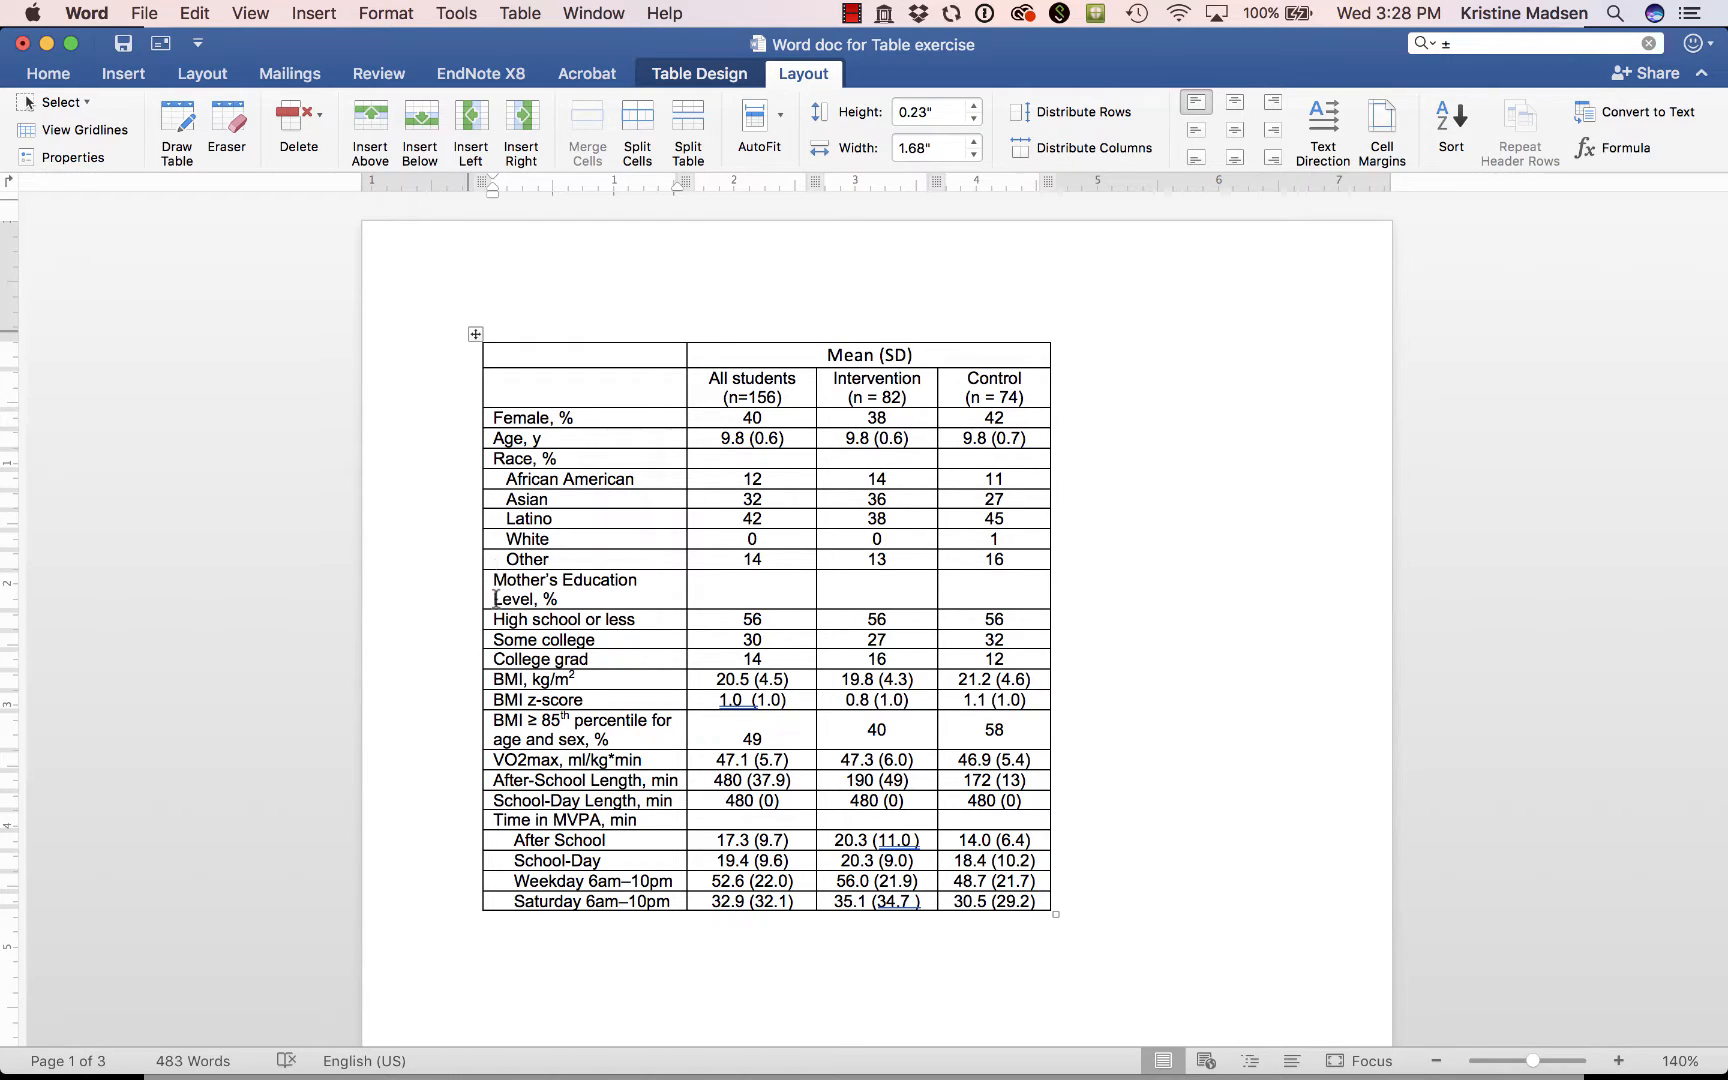
{"action": "left_click_drag", "start_coordinate": [490, 192], "coordinate": [505, 200]}
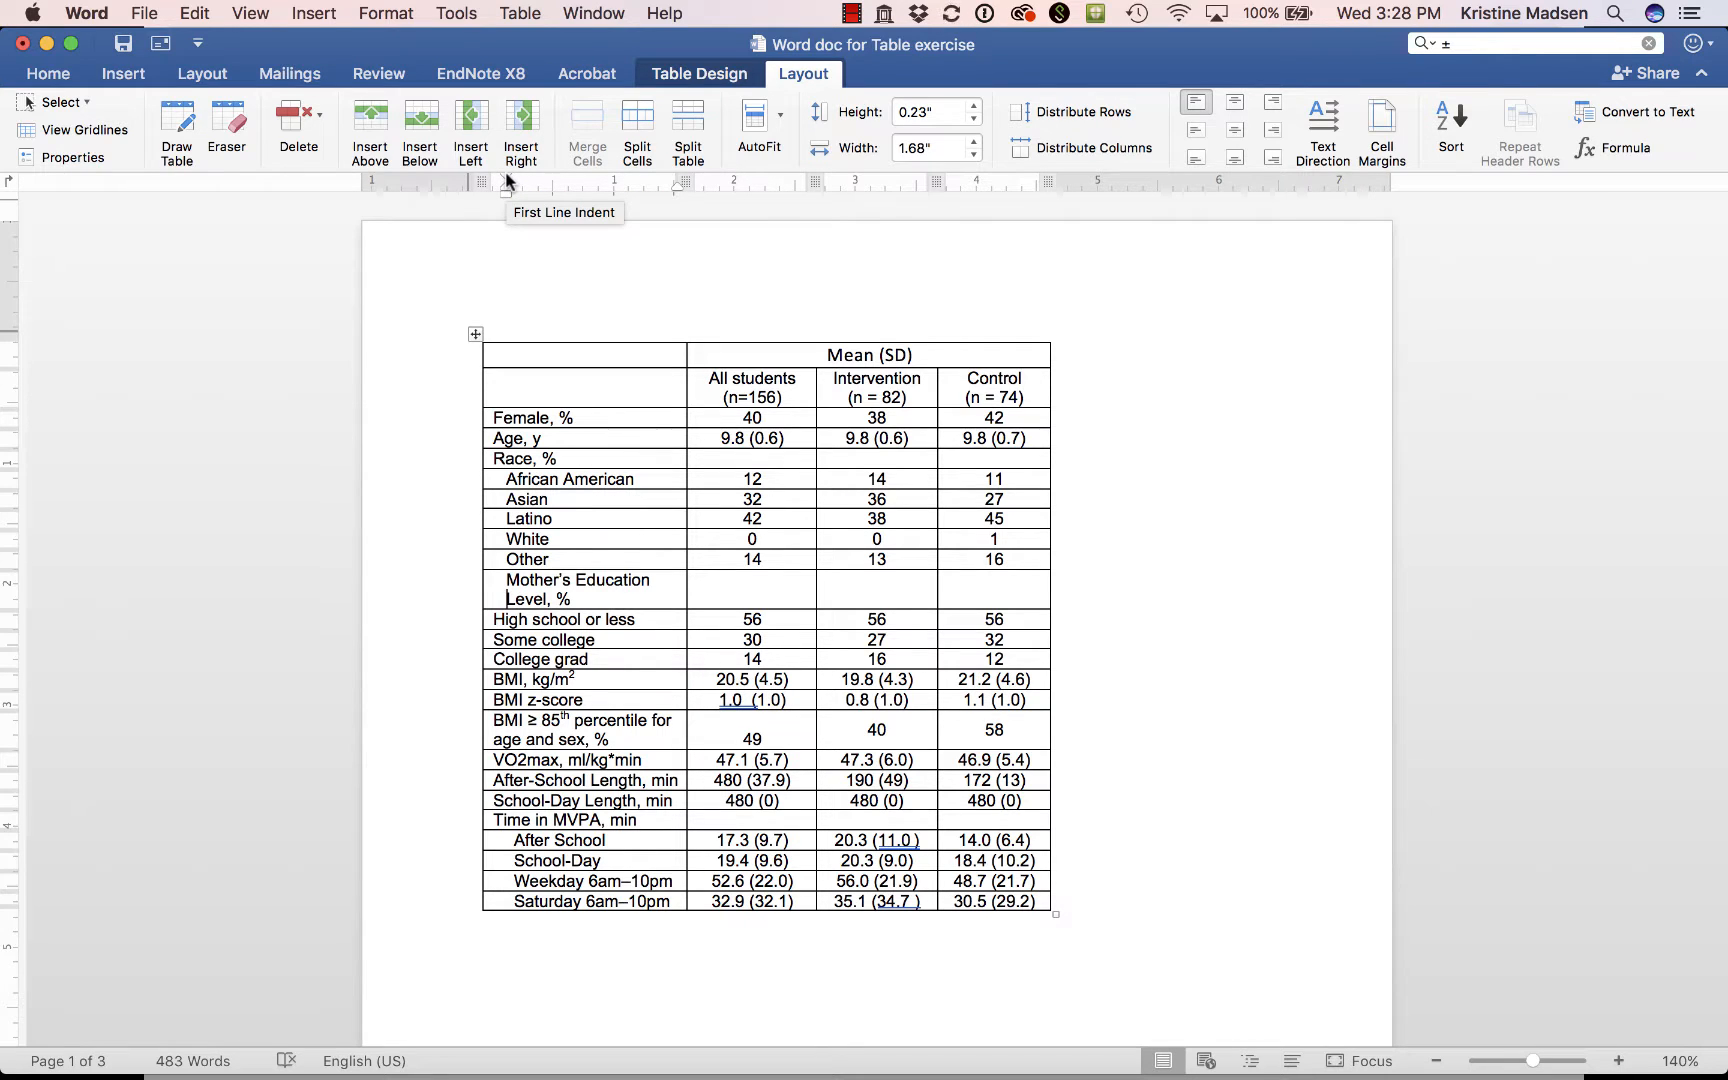
{"action": "left_click_drag", "start_coordinate": [507, 180], "coordinate": [493, 180]}
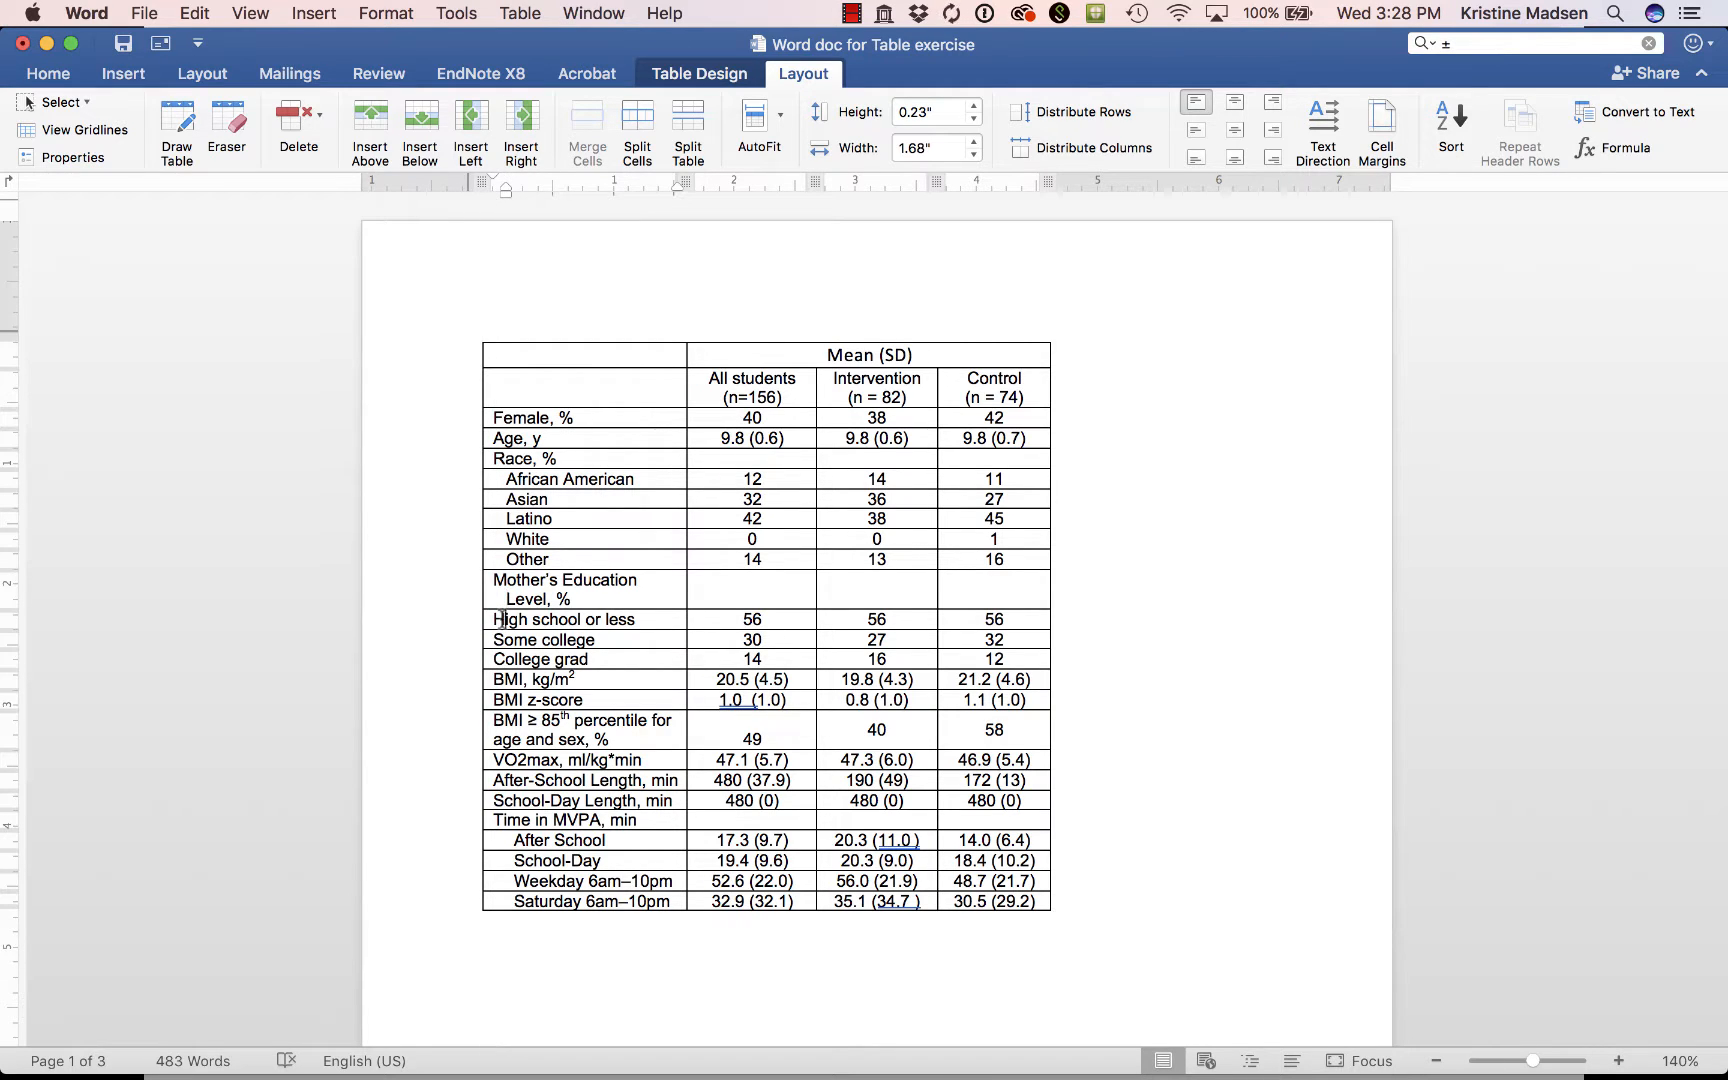
Indent the High school or less, Some college and College grad labels further than the second line of the Mother's Education label.
{"action": "left_click_drag", "start_coordinate": [501, 618], "coordinate": [503, 662]}
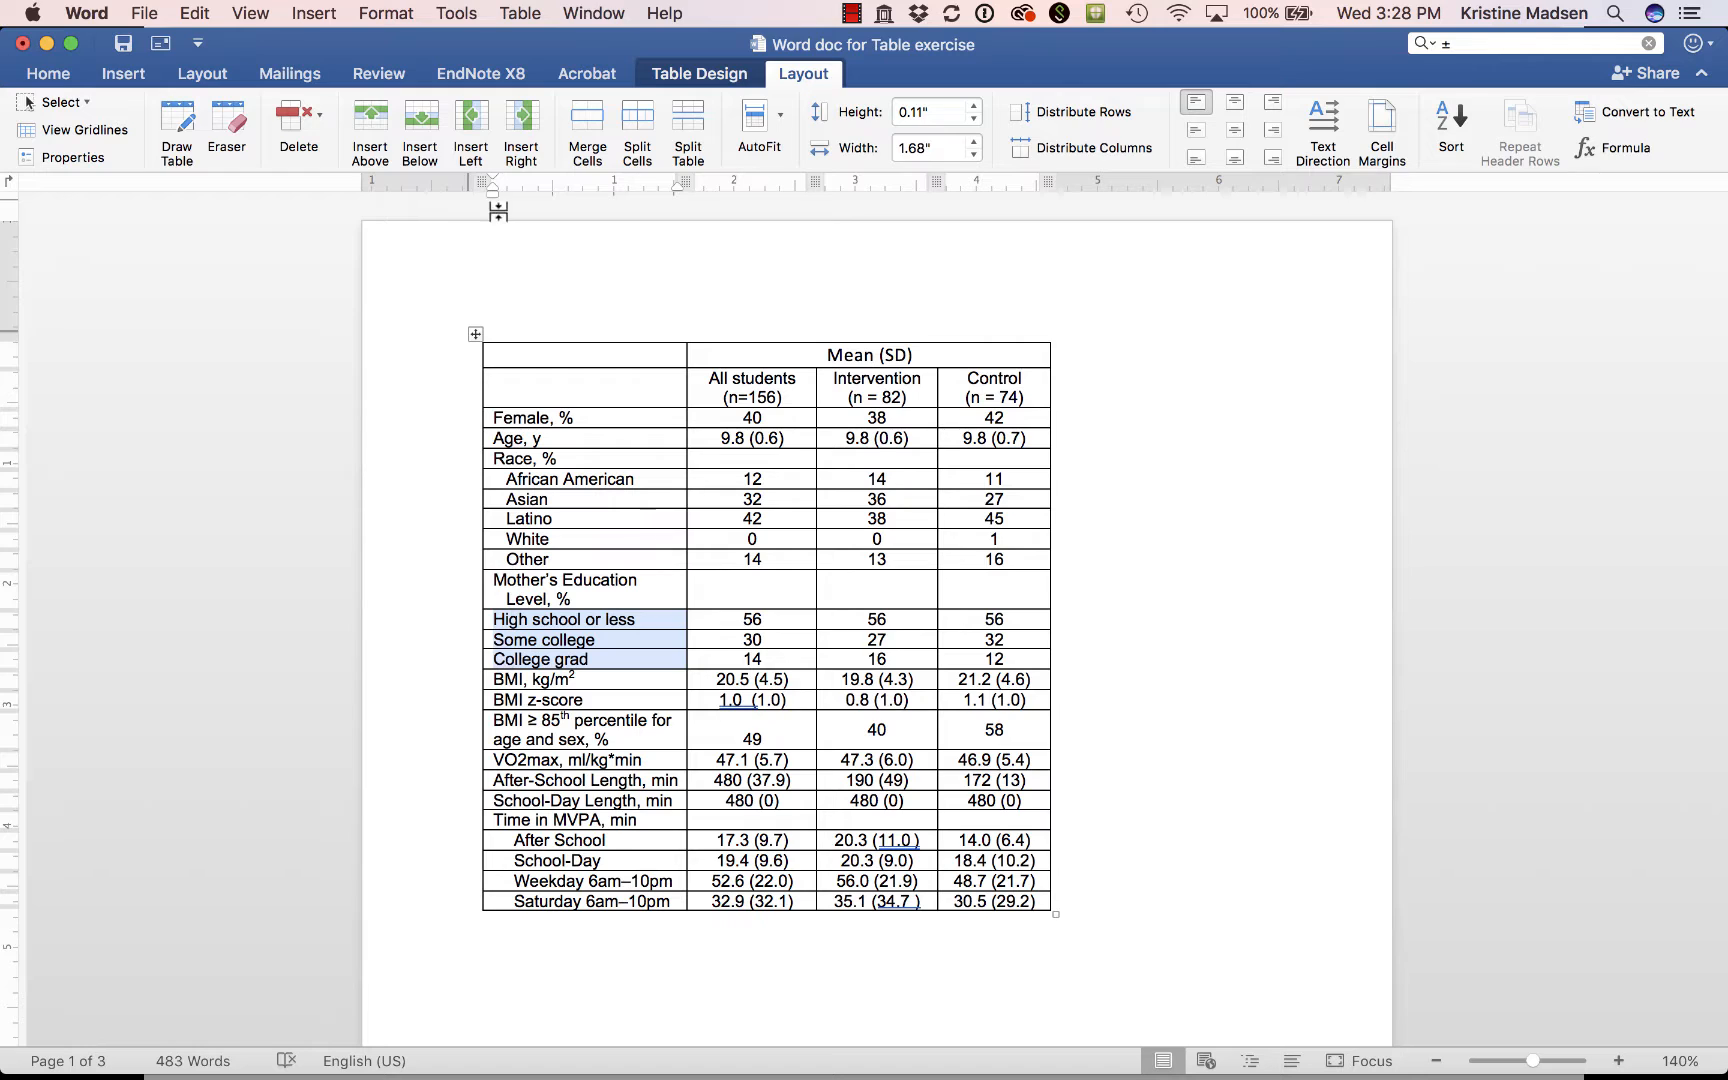
{"action": "left_click_drag", "start_coordinate": [494, 193], "coordinate": [522, 199]}
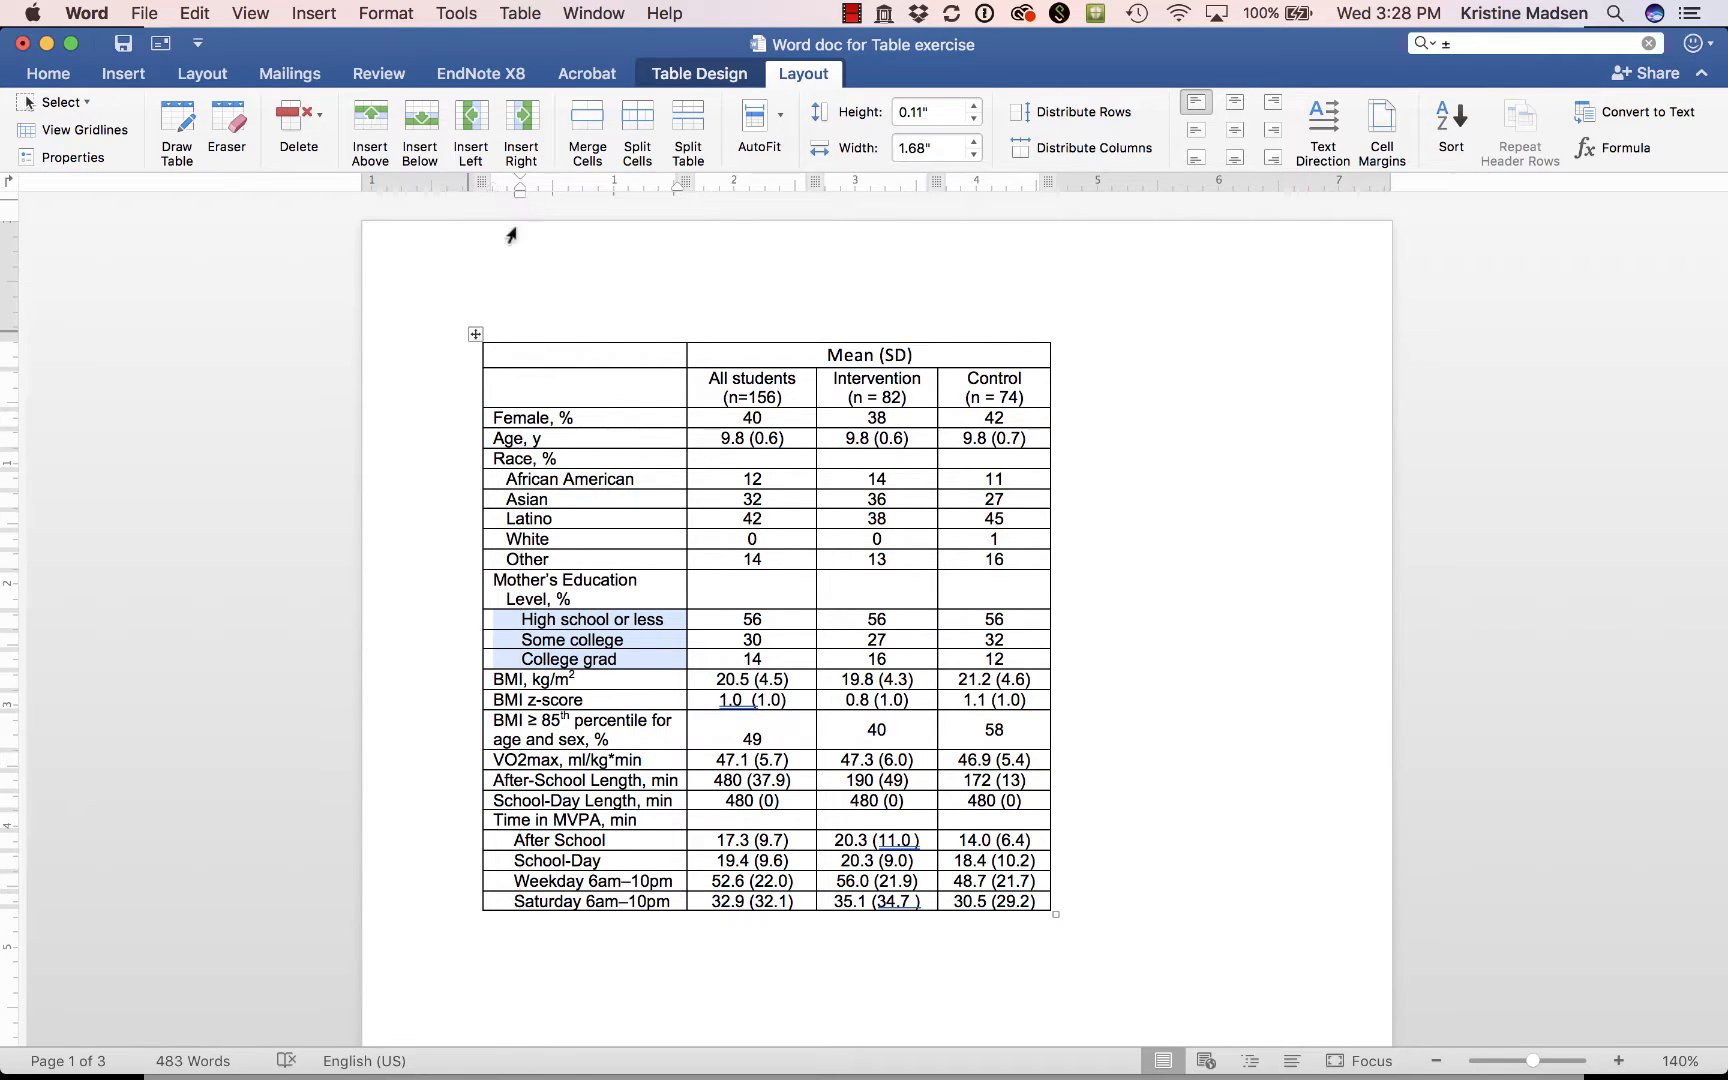
{"action": "left_click", "coordinate": [416, 665]}
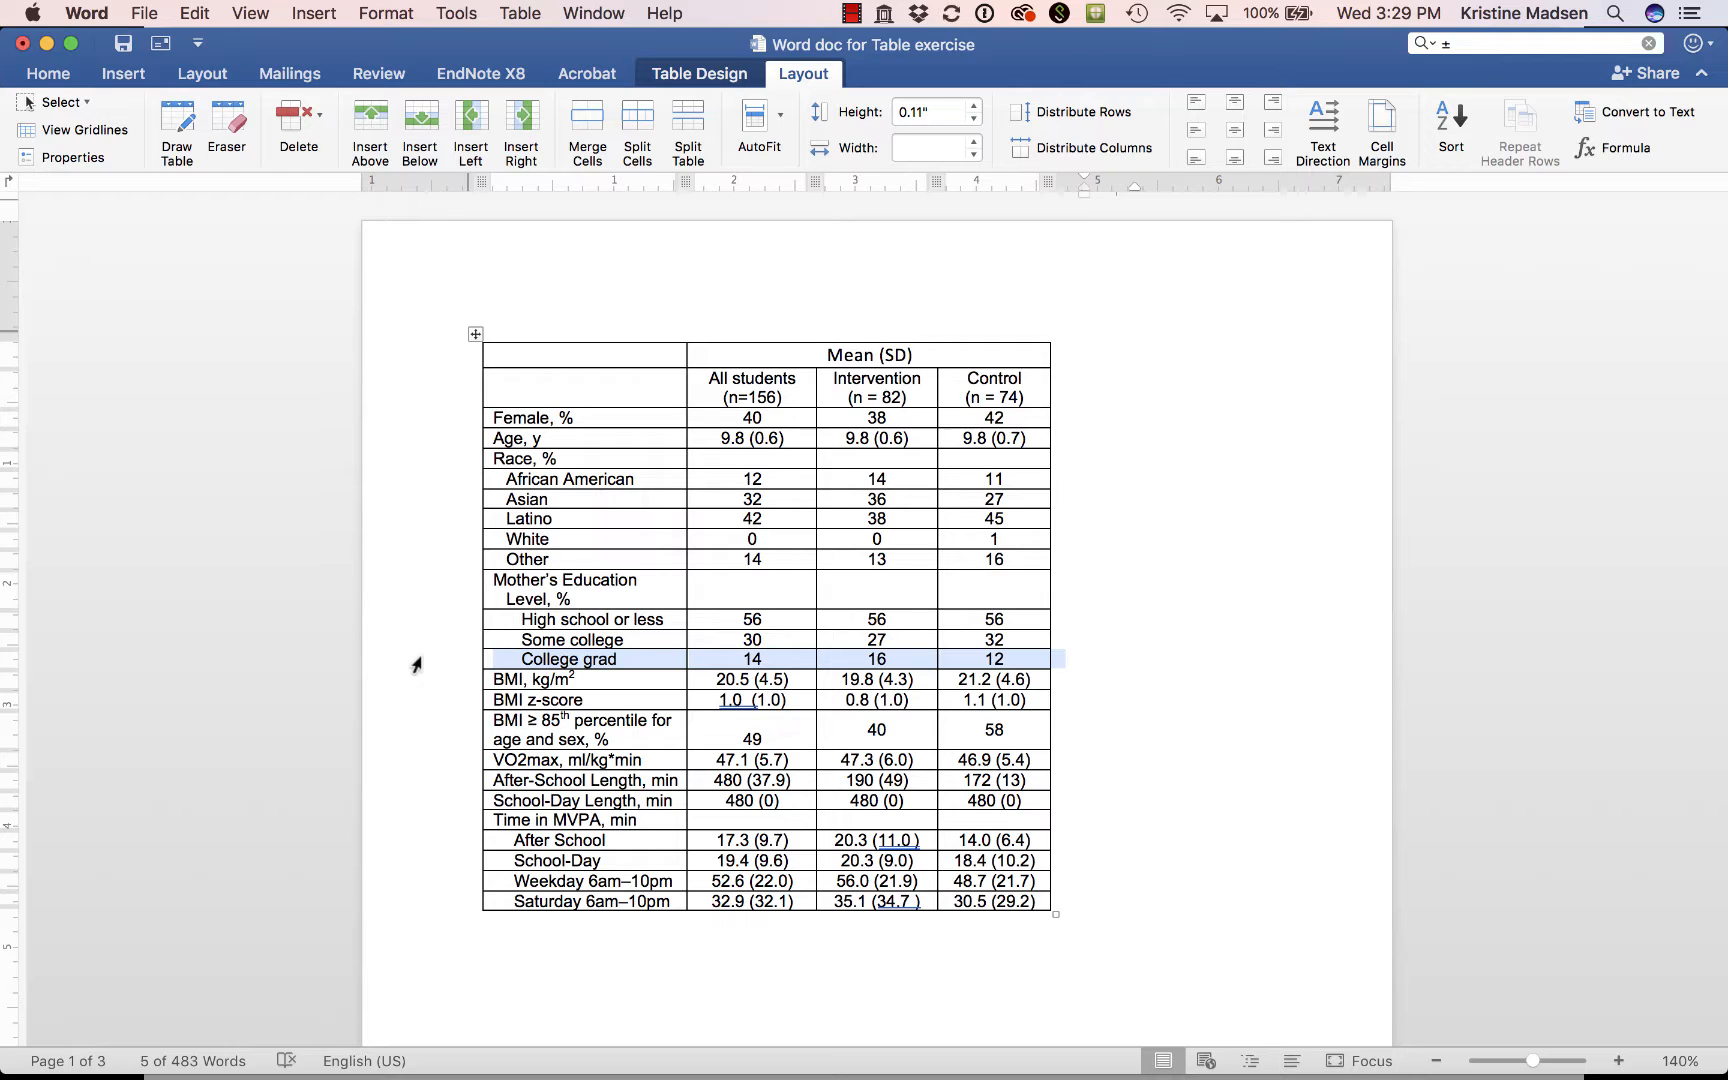
Remove all borders from the entire table.
{"action": "left_click", "coordinate": [475, 335]}
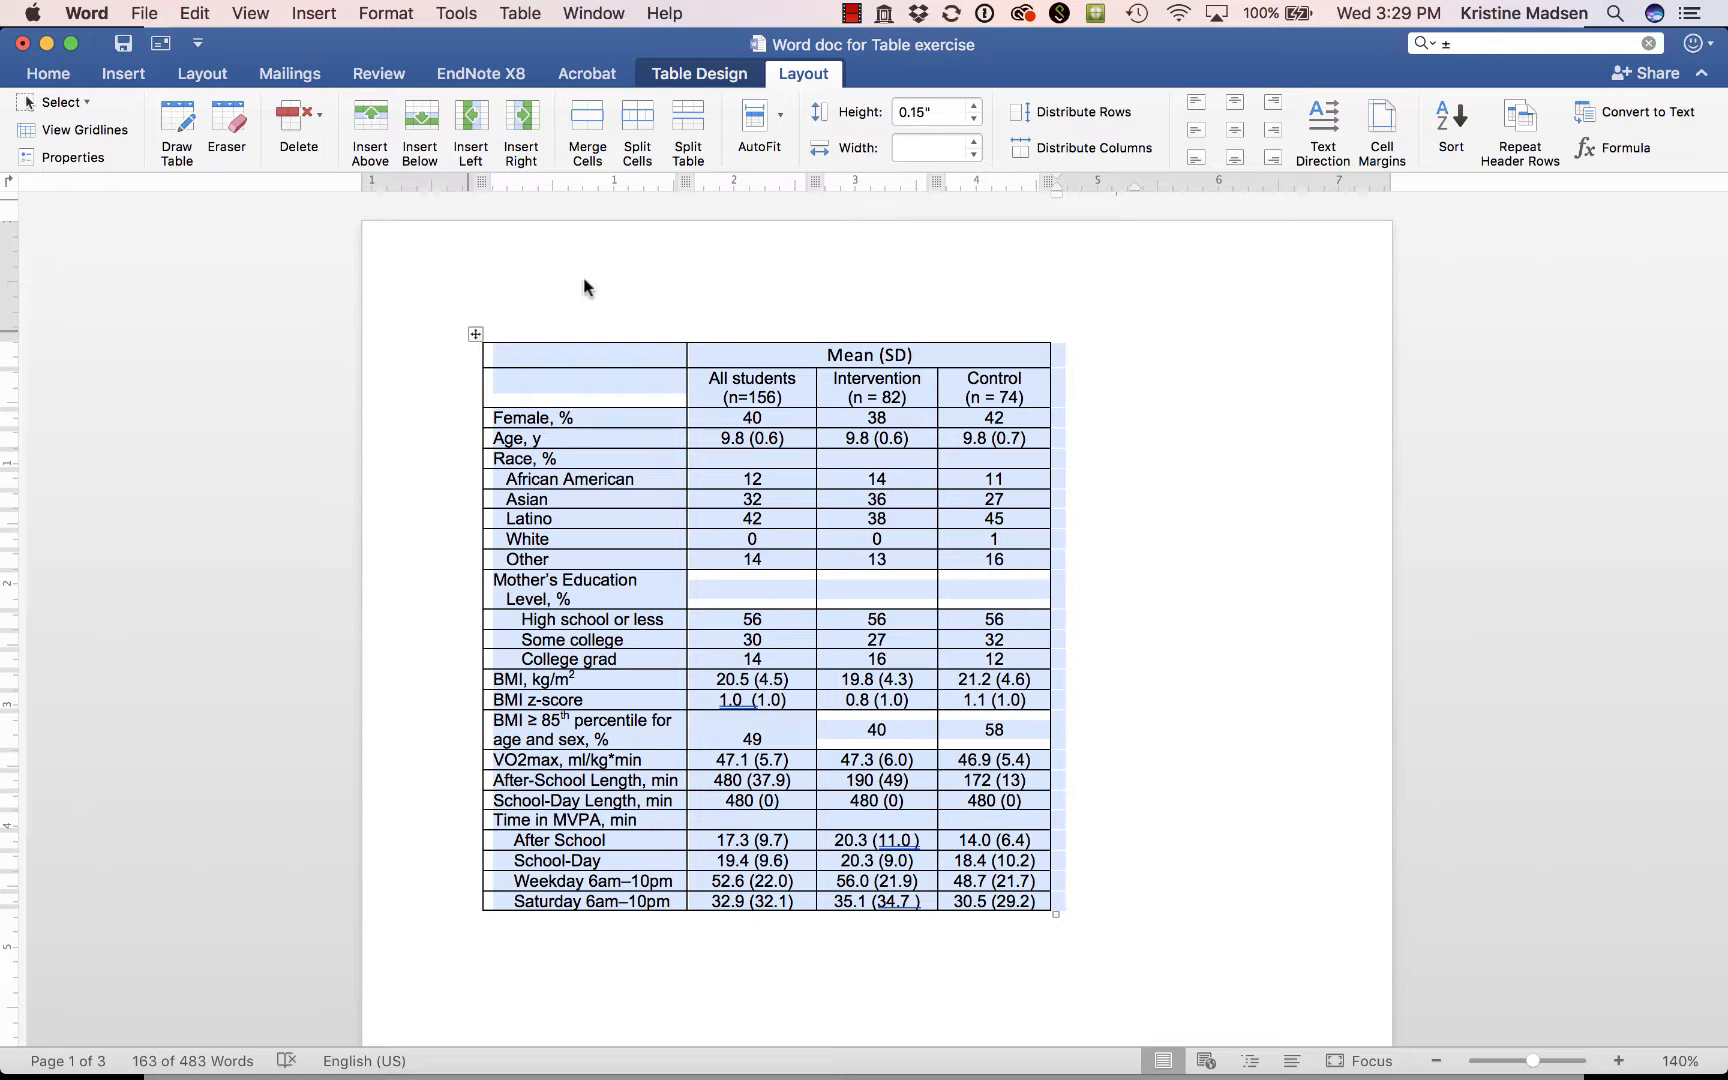
{"action": "left_click", "coordinate": [698, 76]}
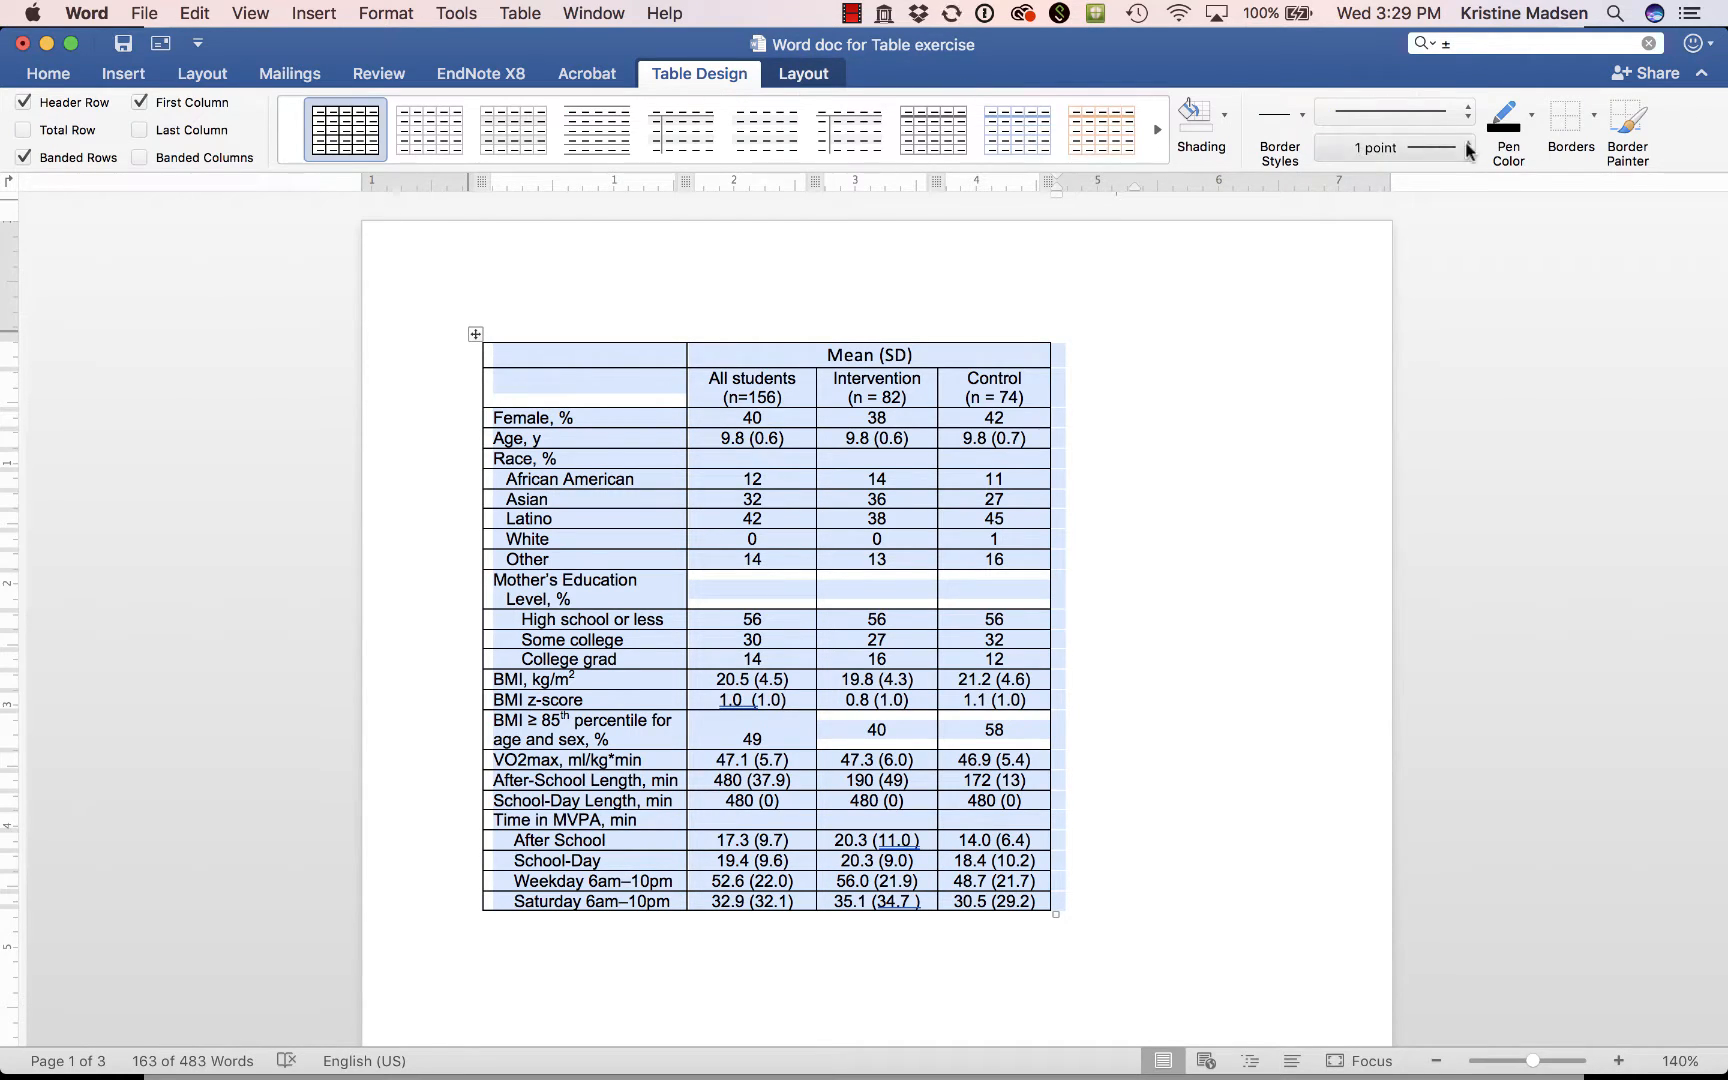
{"action": "left_click", "coordinate": [1593, 117]}
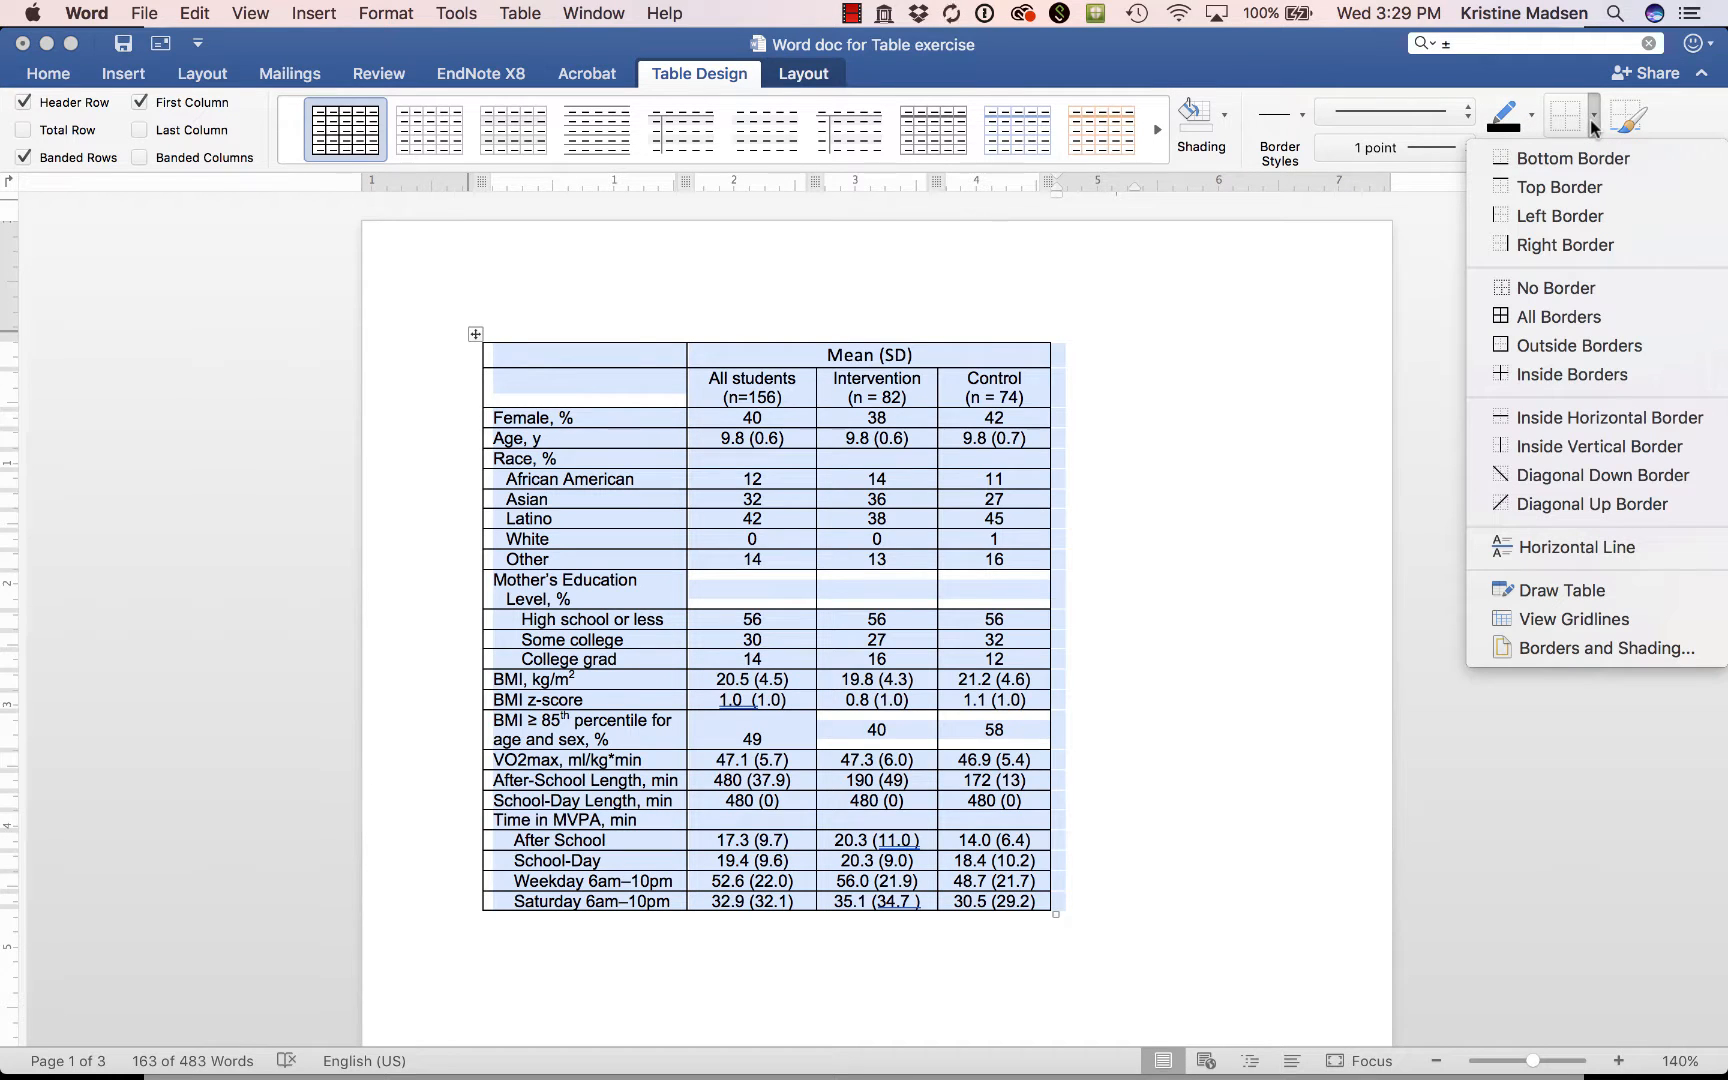
{"action": "left_click", "coordinate": [1550, 292]}
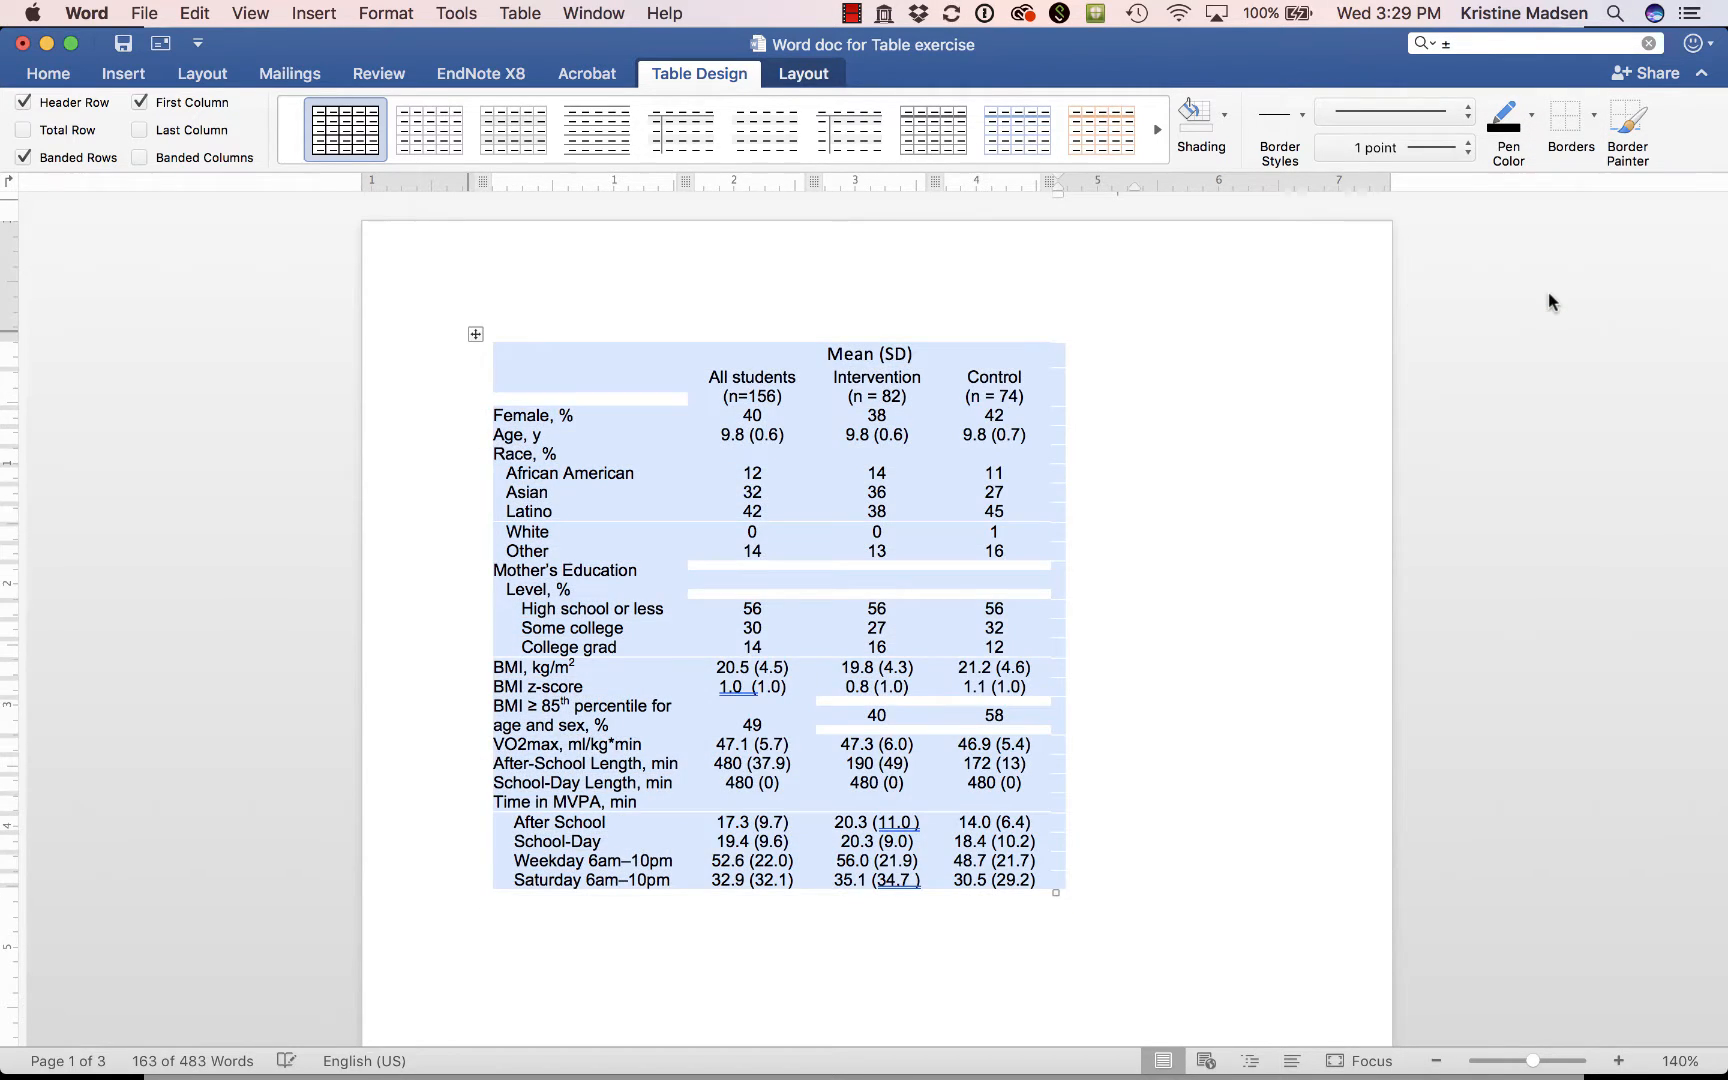
{"action": "left_click", "coordinate": [1121, 361]}
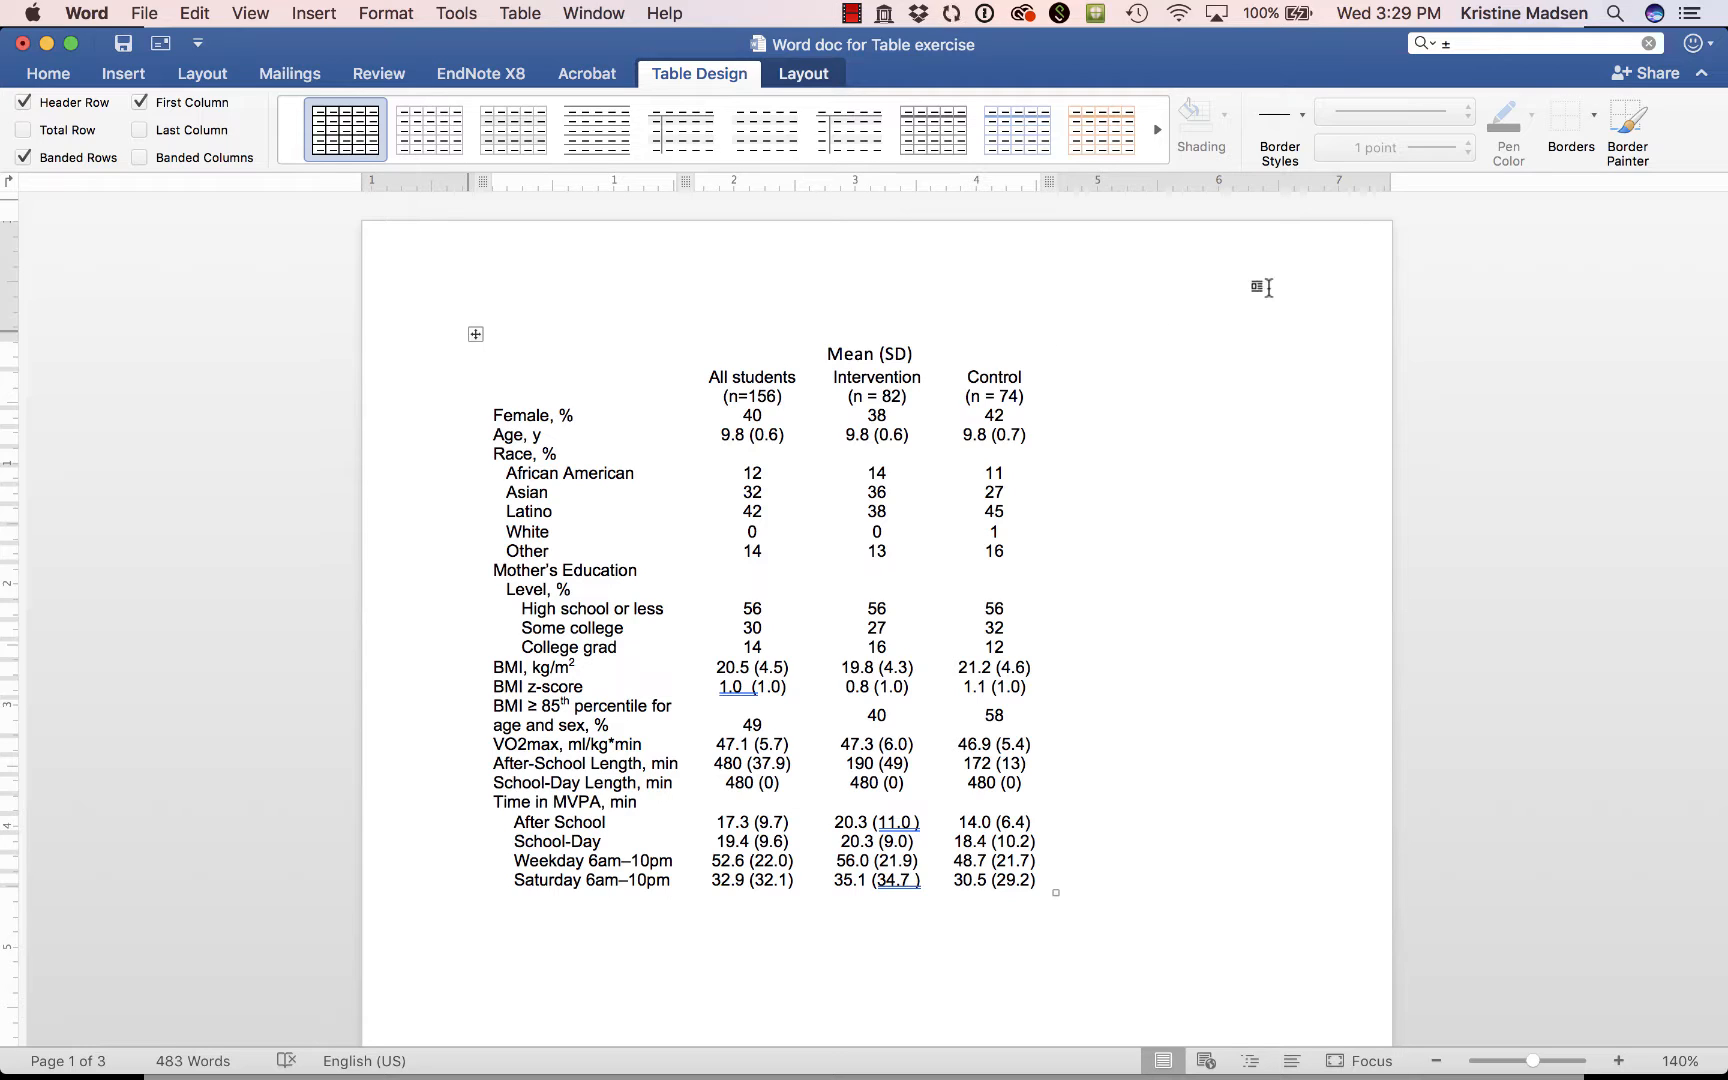
Paint a 3 point solid border along the full top edge of the table, above the Mean (SD) heading.
{"action": "left_click", "coordinate": [940, 356]}
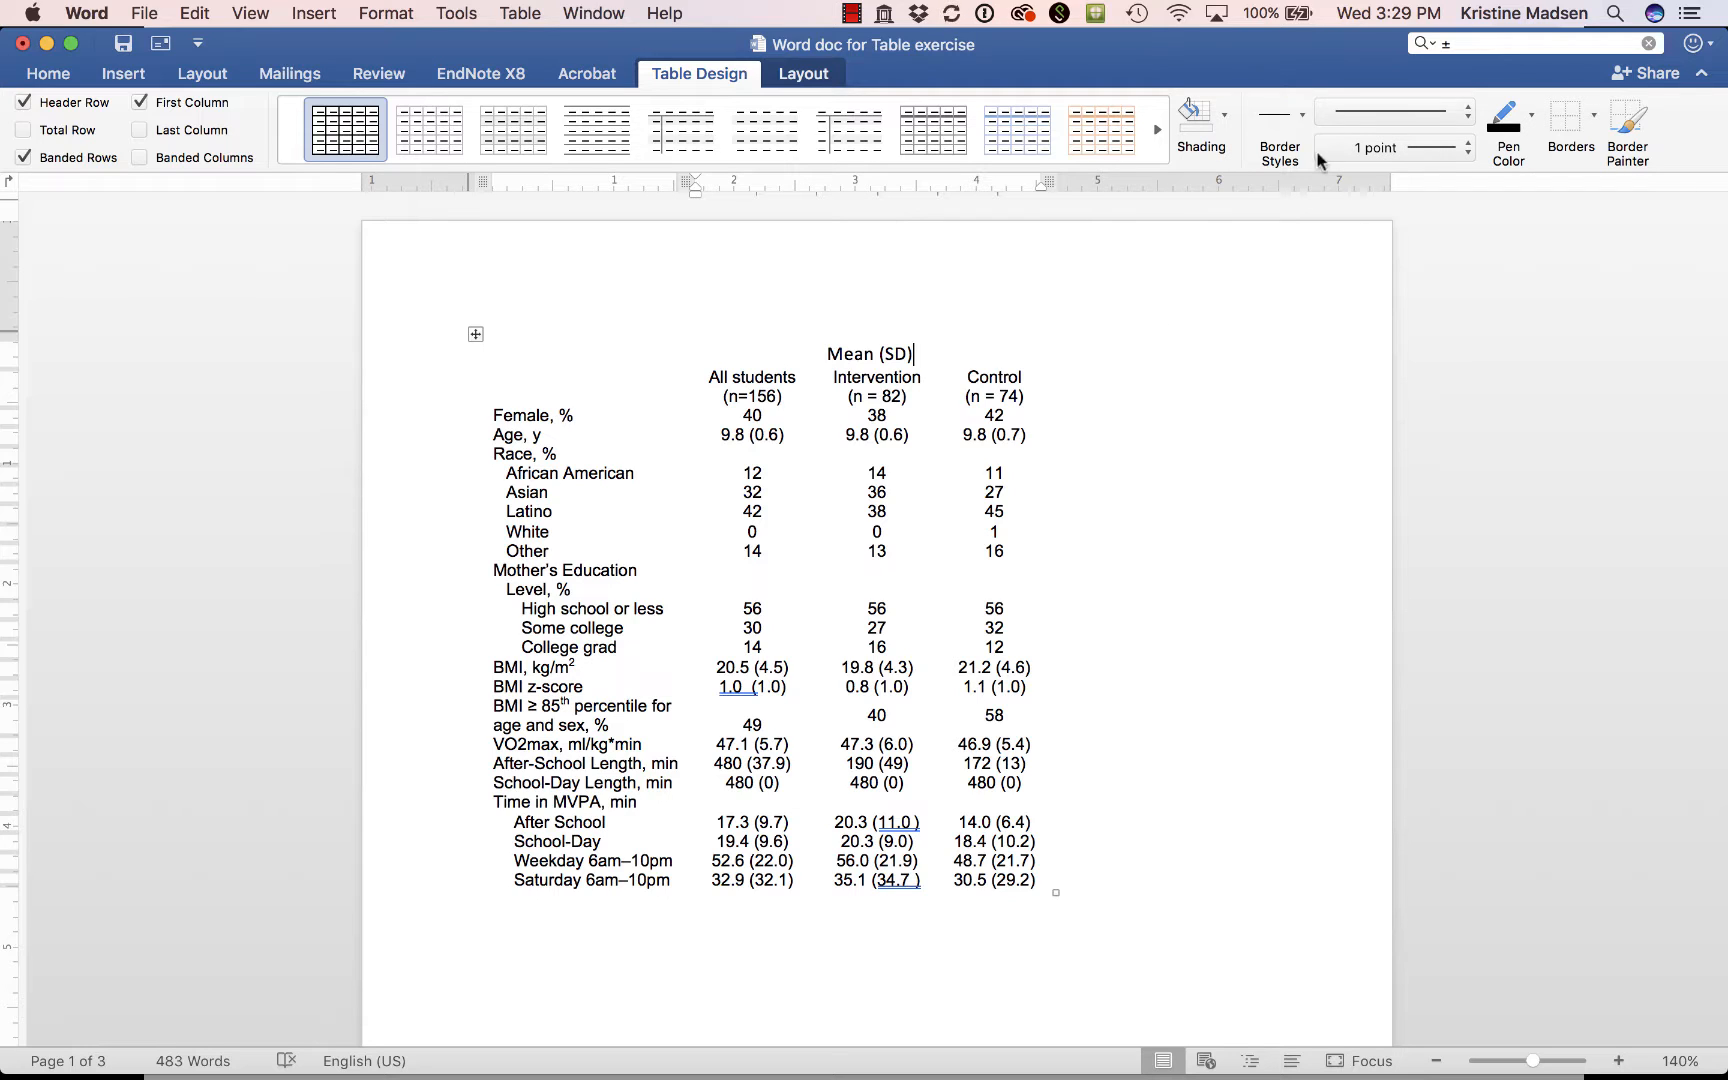
{"action": "left_click", "coordinate": [1469, 150]}
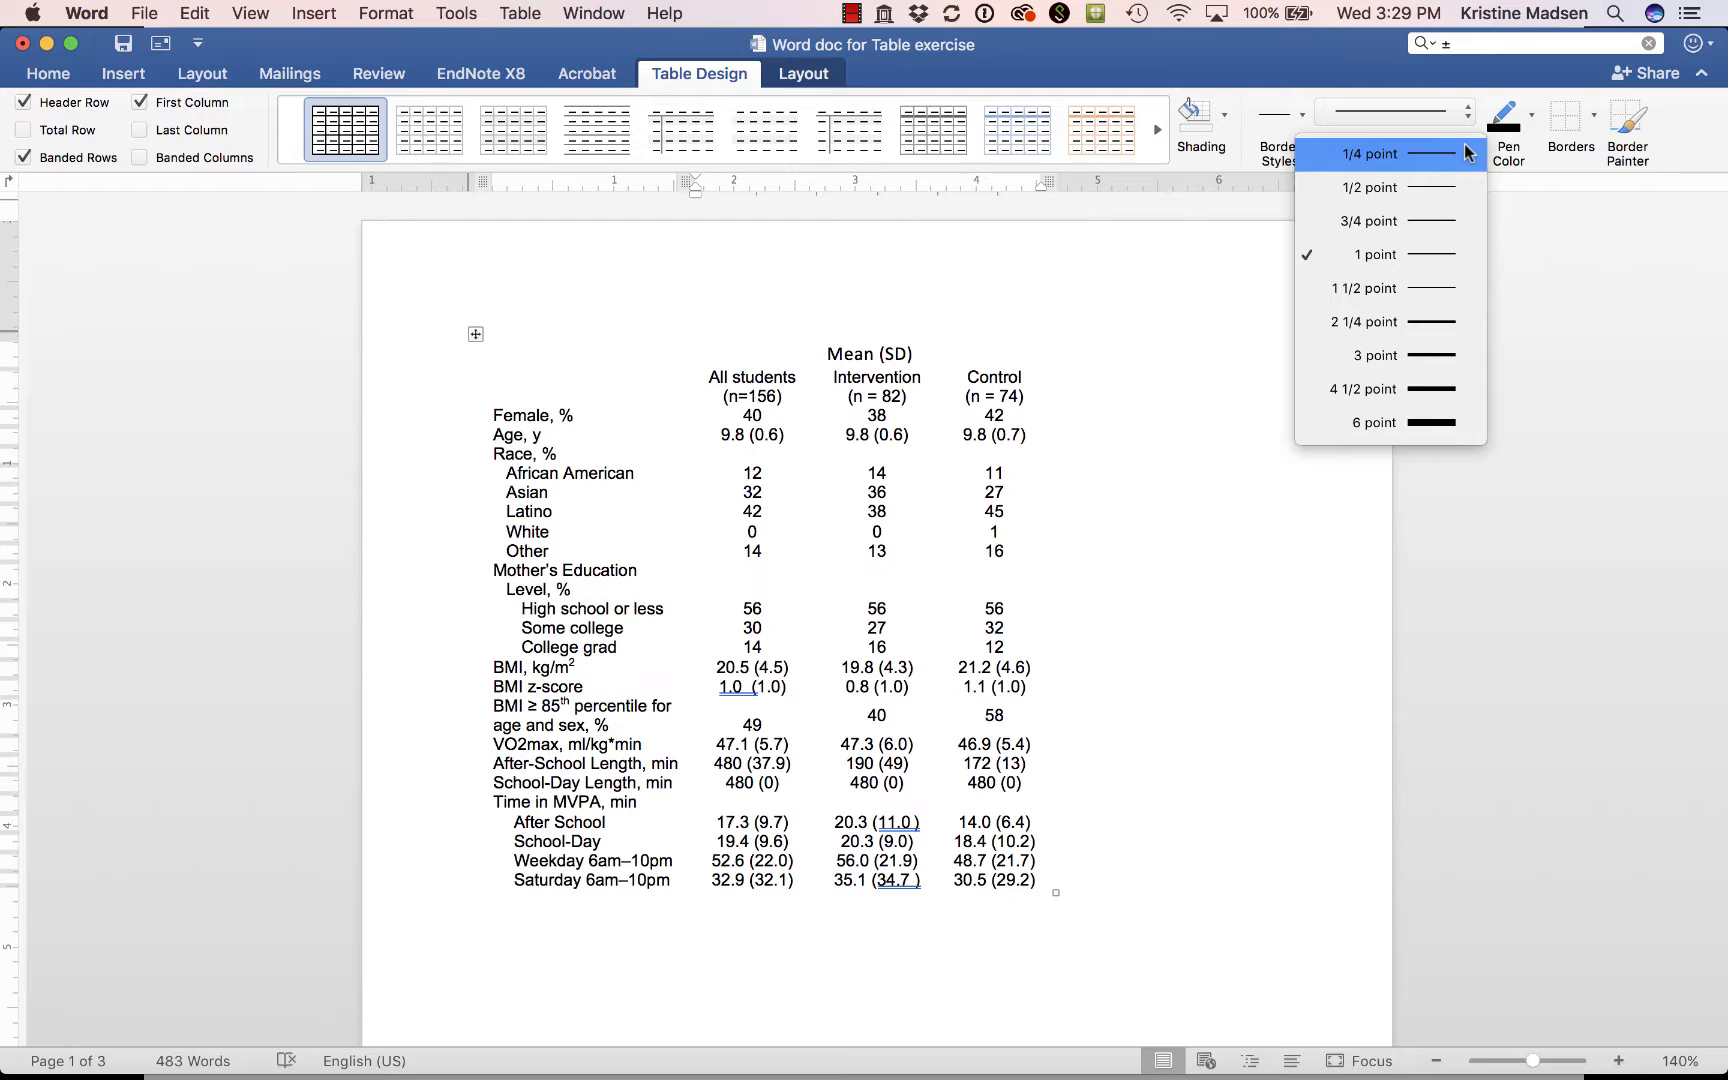
{"action": "left_click", "coordinate": [1451, 354]}
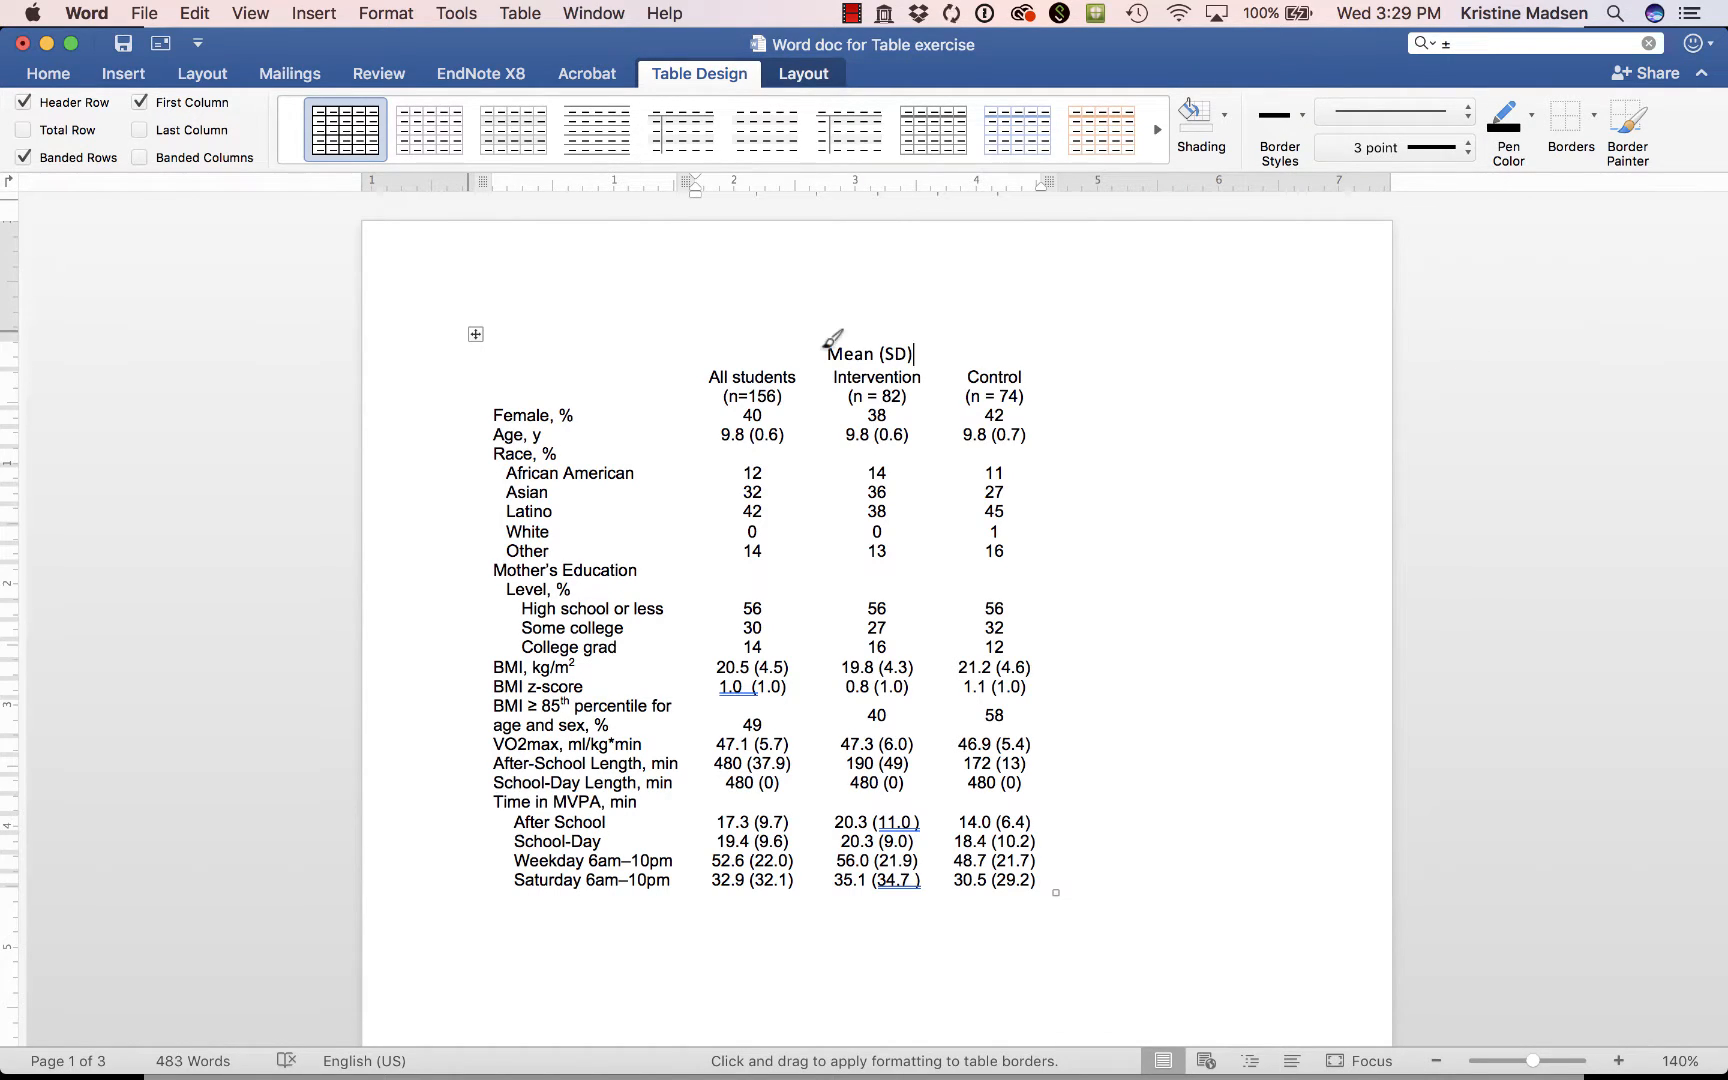
{"action": "left_click_drag", "start_coordinate": [479, 346], "coordinate": [839, 340]}
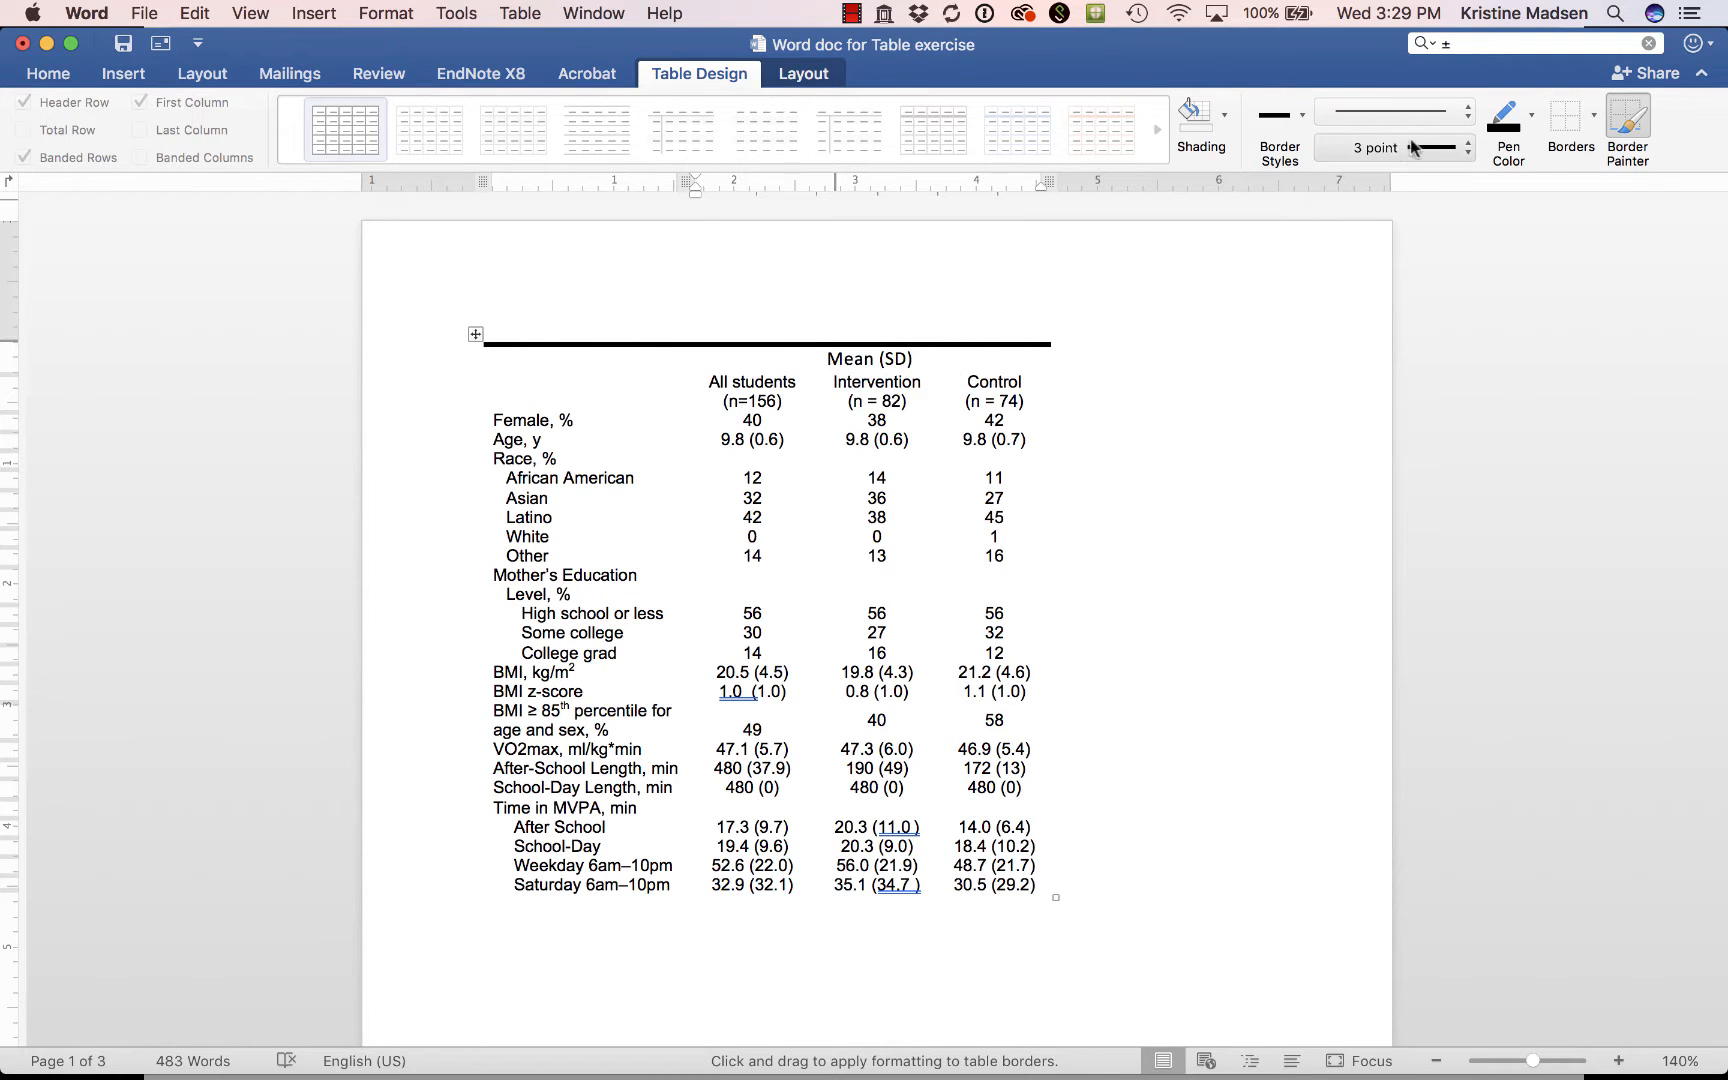
Paint a 1 point border across the table between the group column headings and the Female, % row.
{"action": "left_click", "coordinate": [1468, 150]}
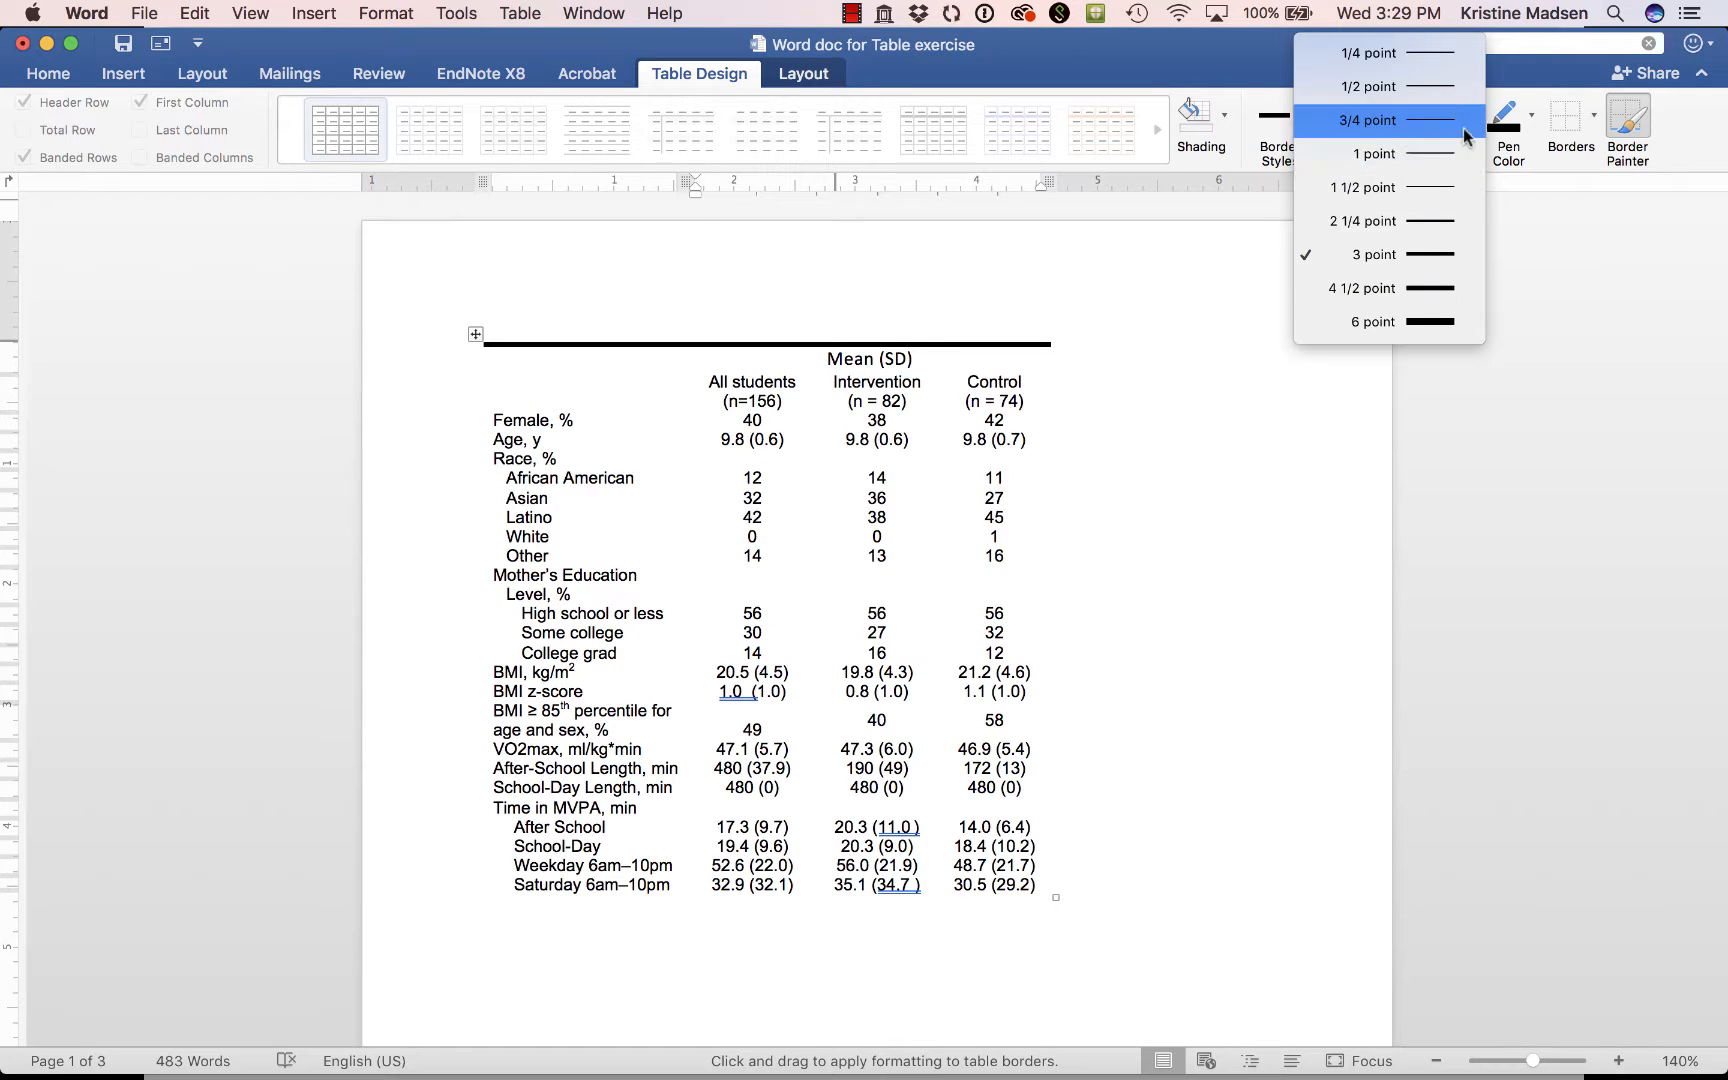
{"action": "left_click", "coordinate": [1449, 150]}
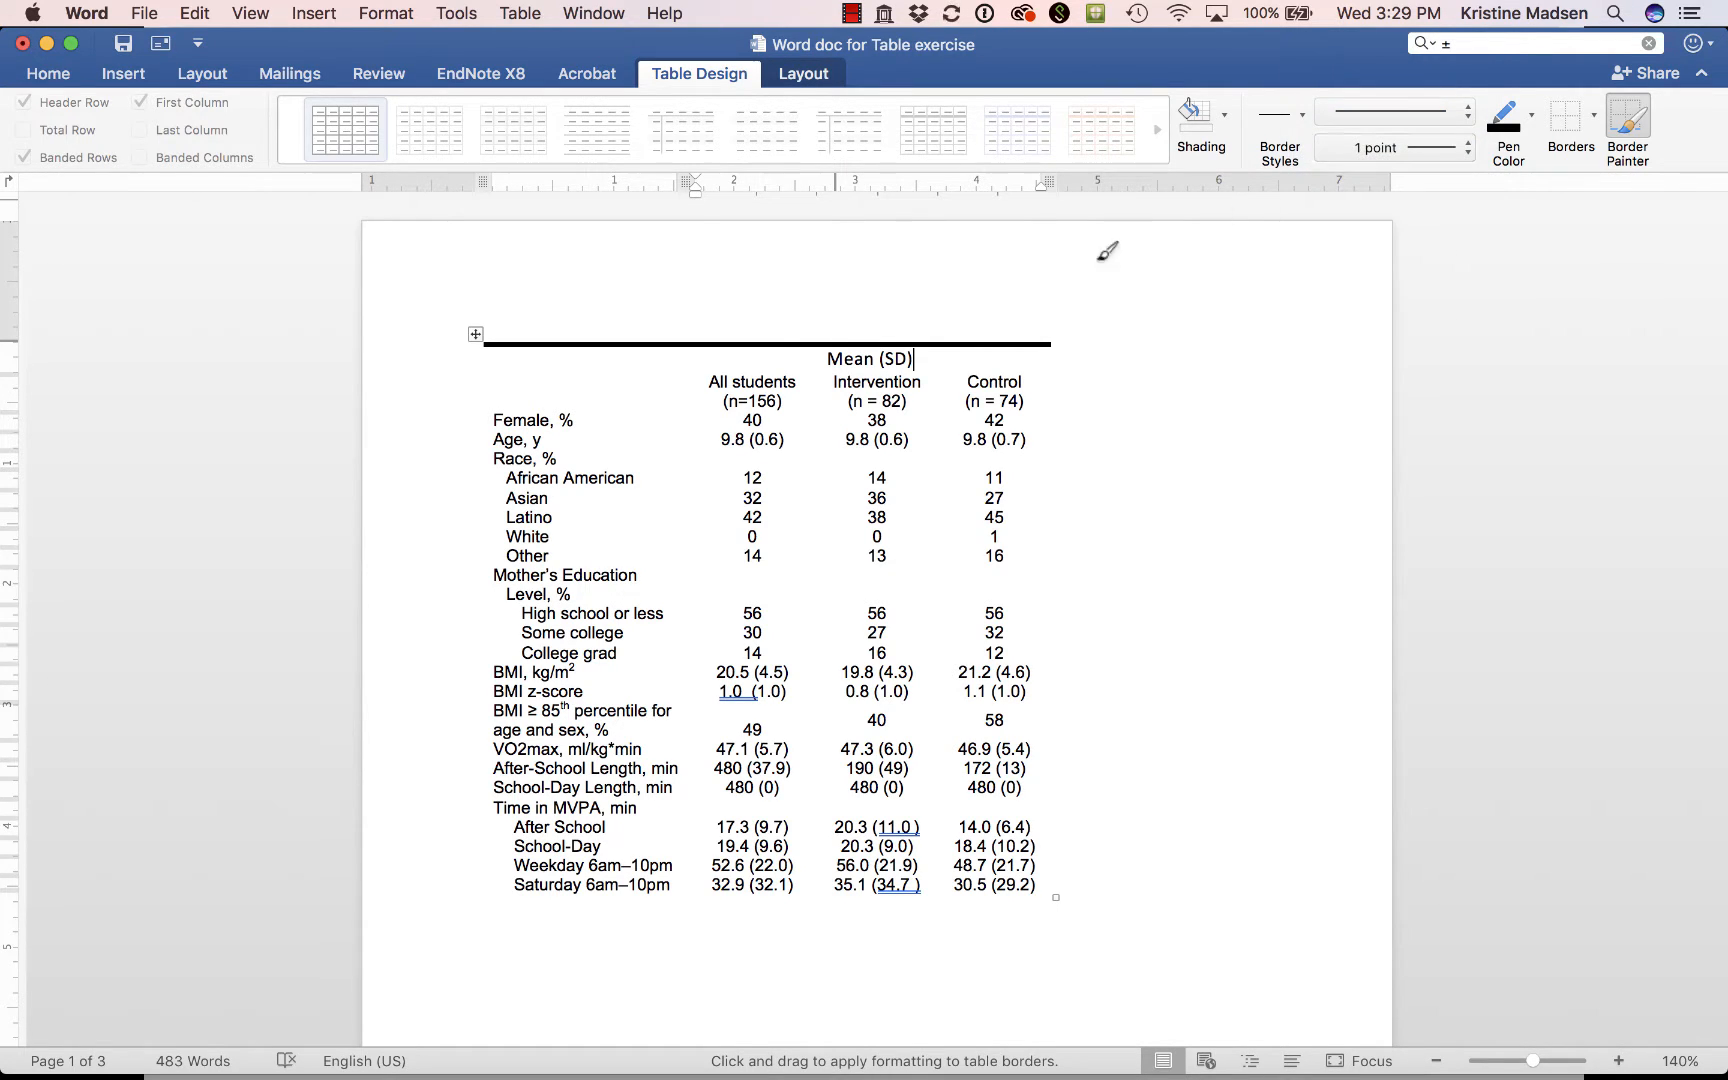
{"action": "left_click_drag", "start_coordinate": [491, 405], "coordinate": [1020, 404]}
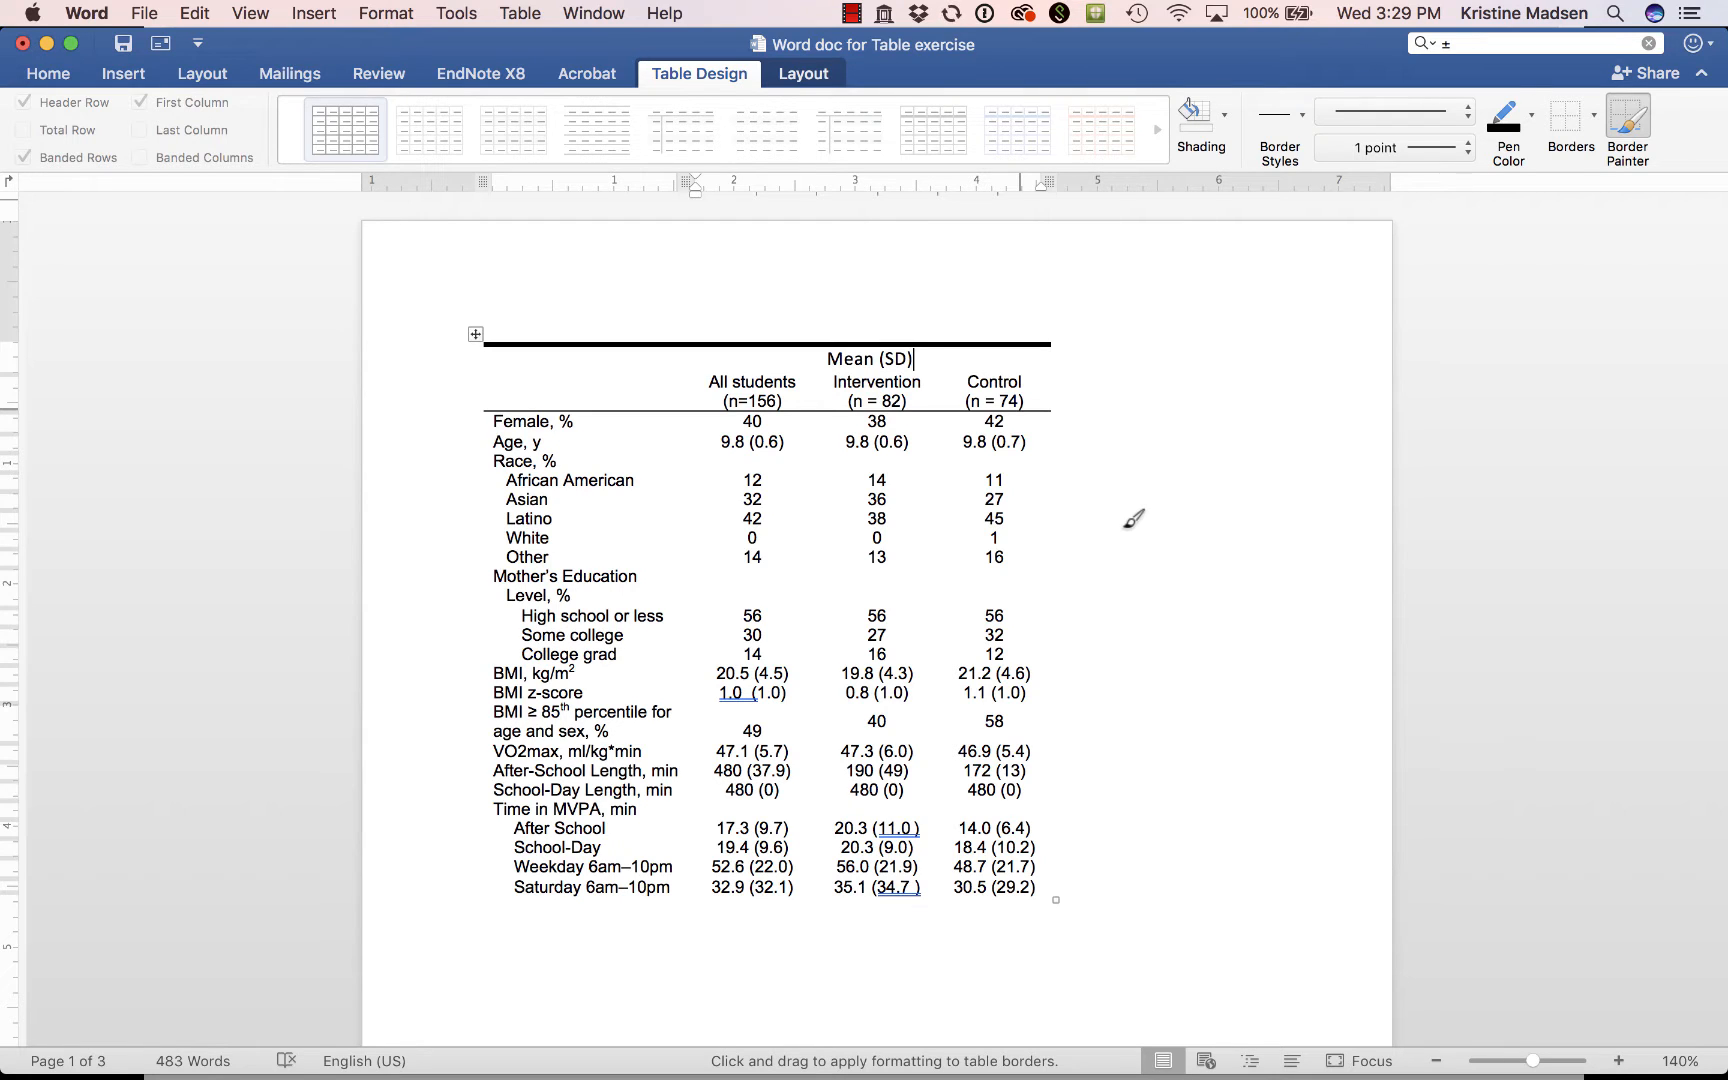
Switch to Microsoft PowerPoint.
{"action": "key", "text": "super+Tab"}
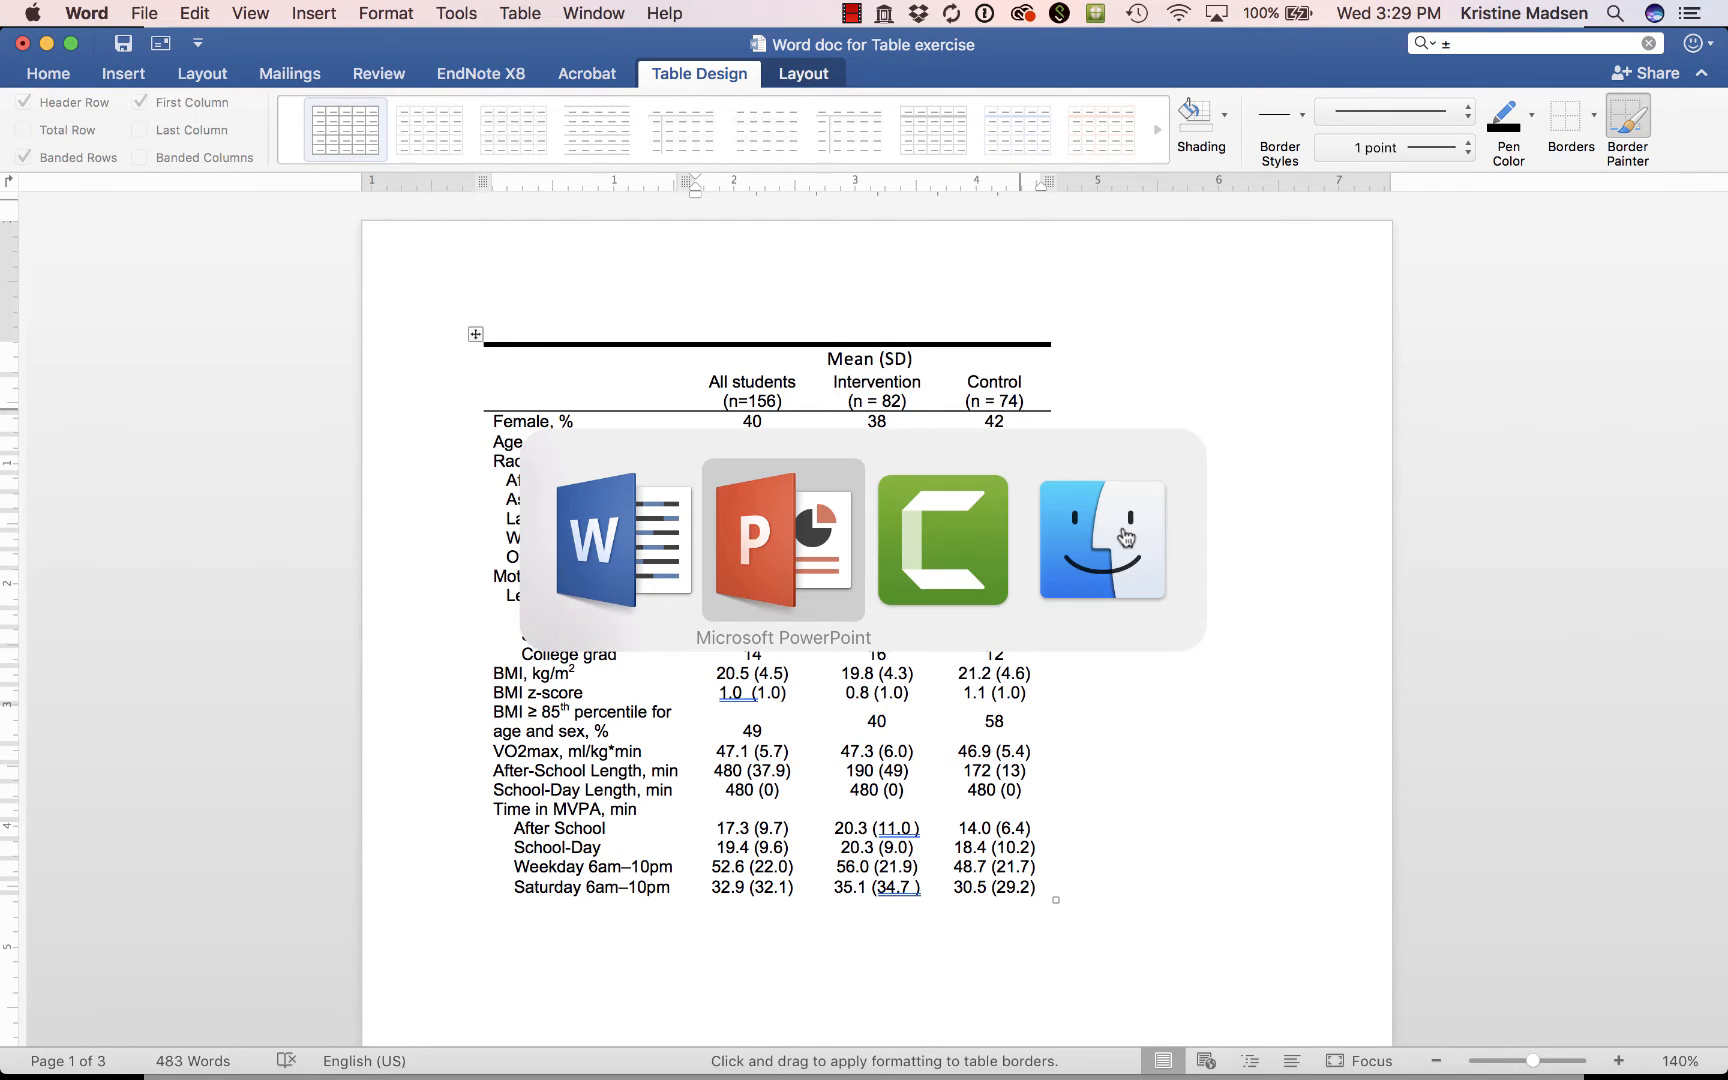